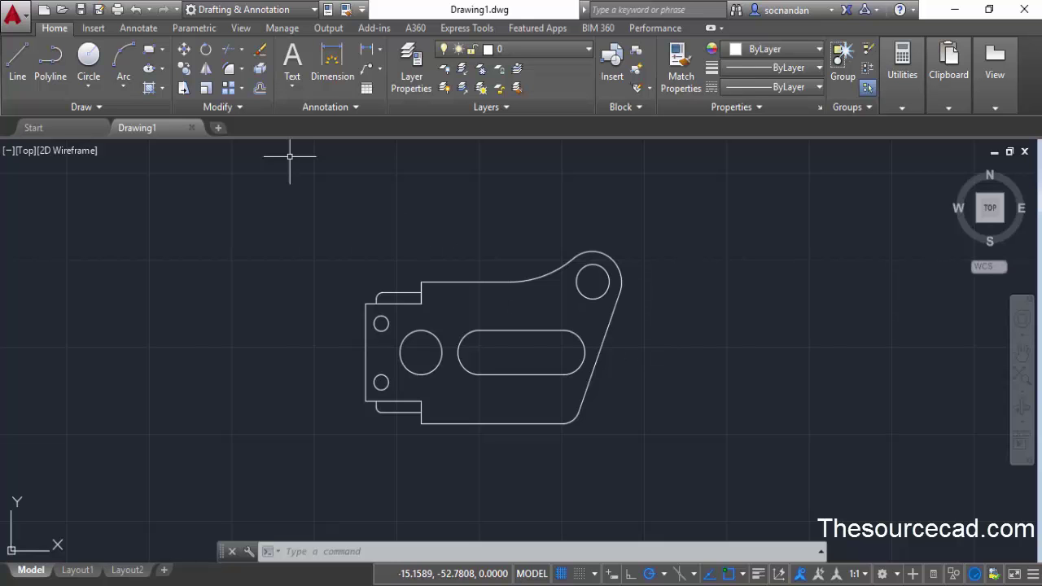
Open the Dimension Style Manager and start modifying the Standard style
click(324, 110)
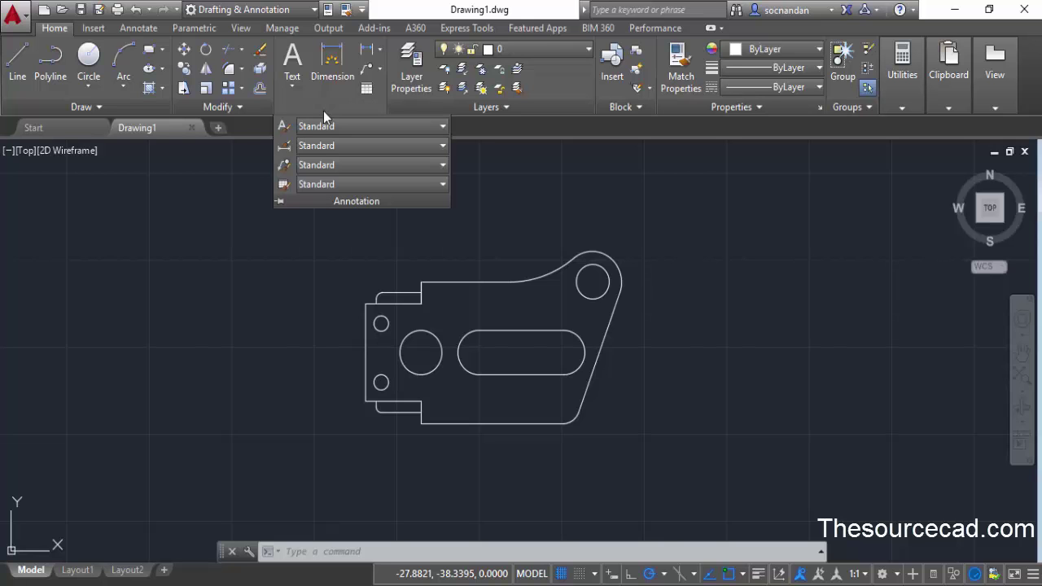
click(286, 150)
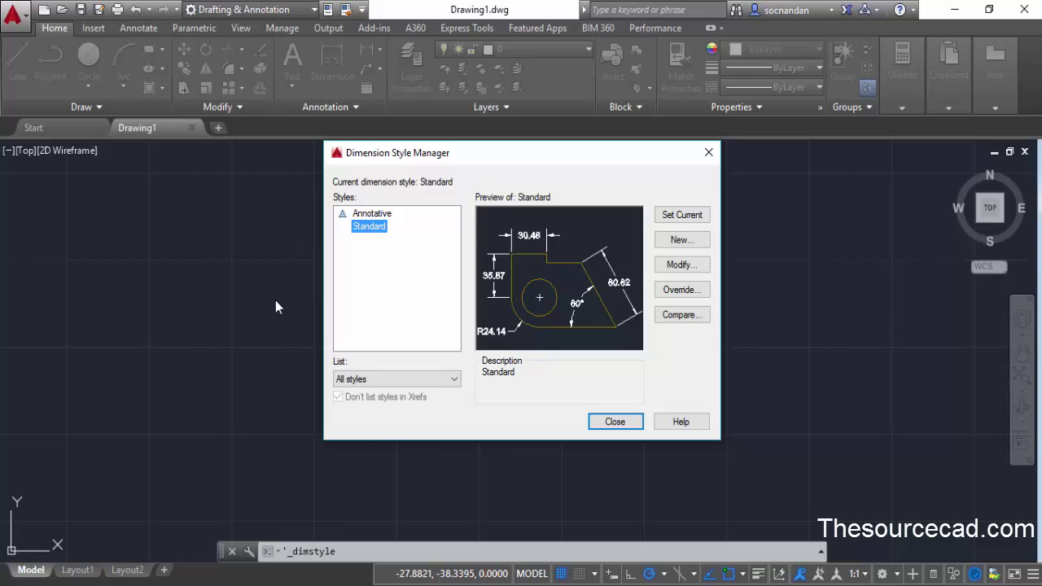
click(692, 264)
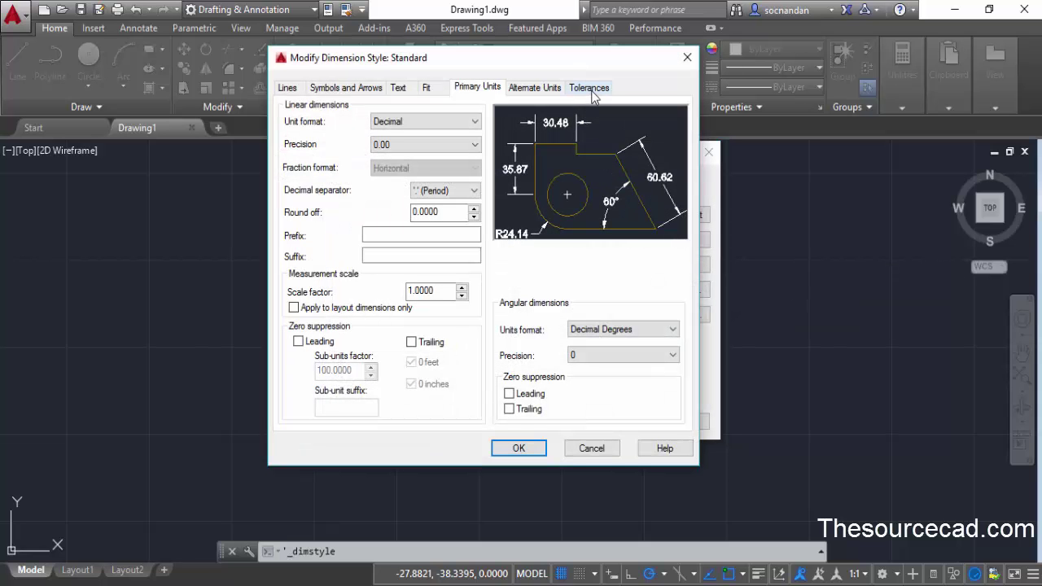
Show the Standard style's Tolerances tab with its Method list expanded
click(598, 93)
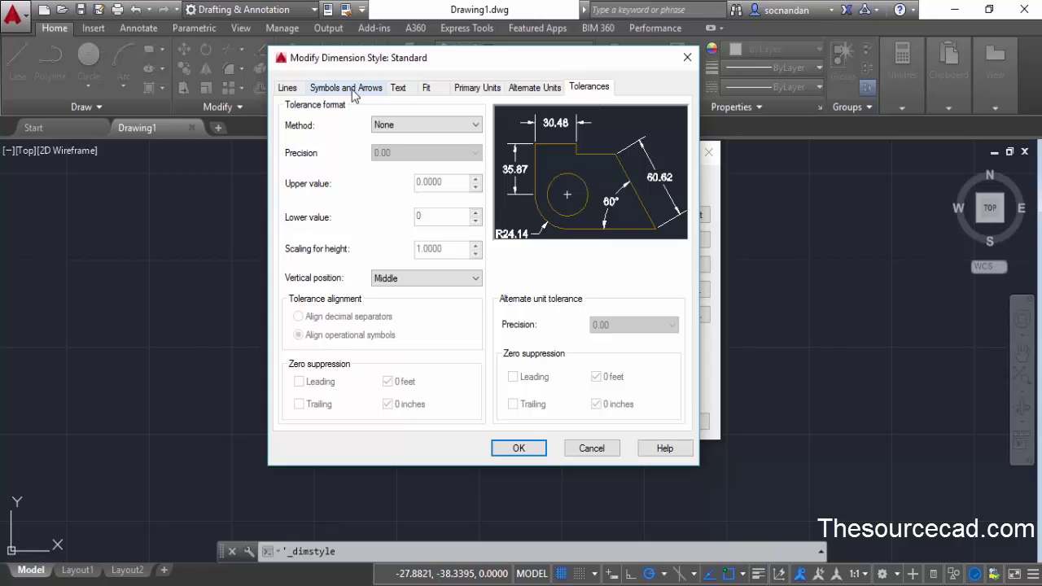
click(401, 129)
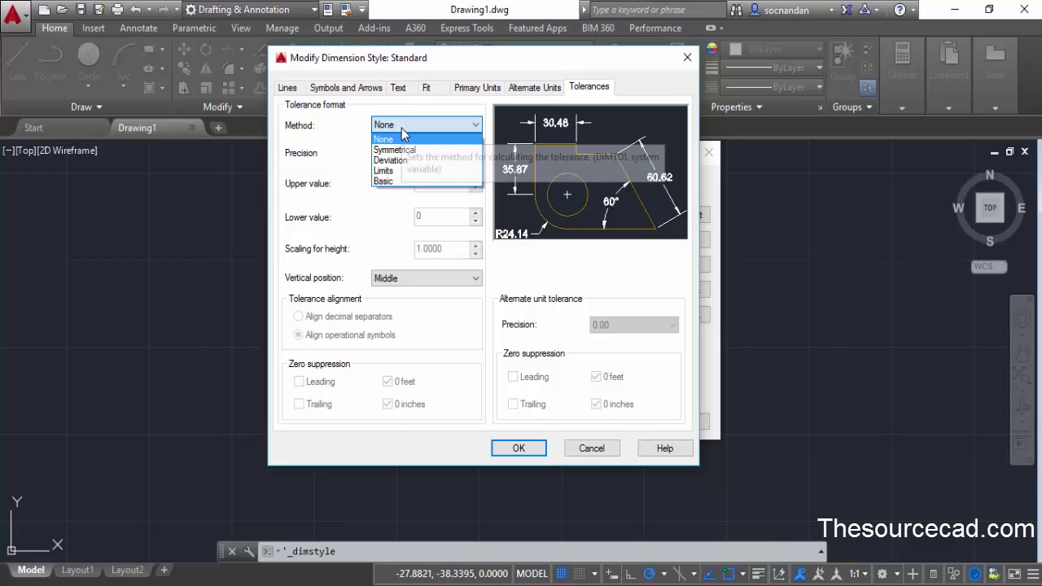
Try the Symmetrical and Limits tolerance methods, then settle on Deviation
click(464, 149)
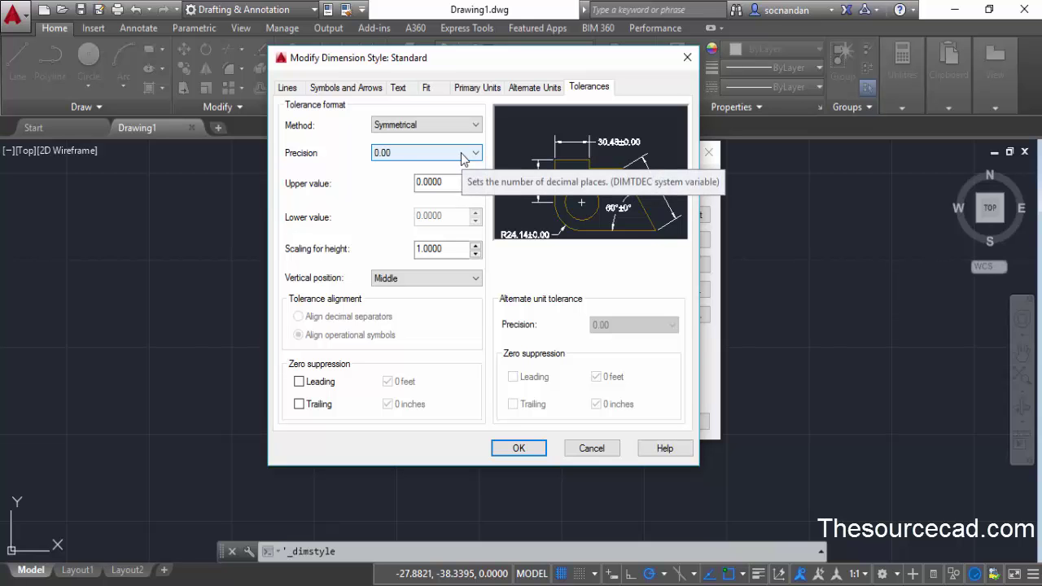
scroll(464, 157, up, 1)
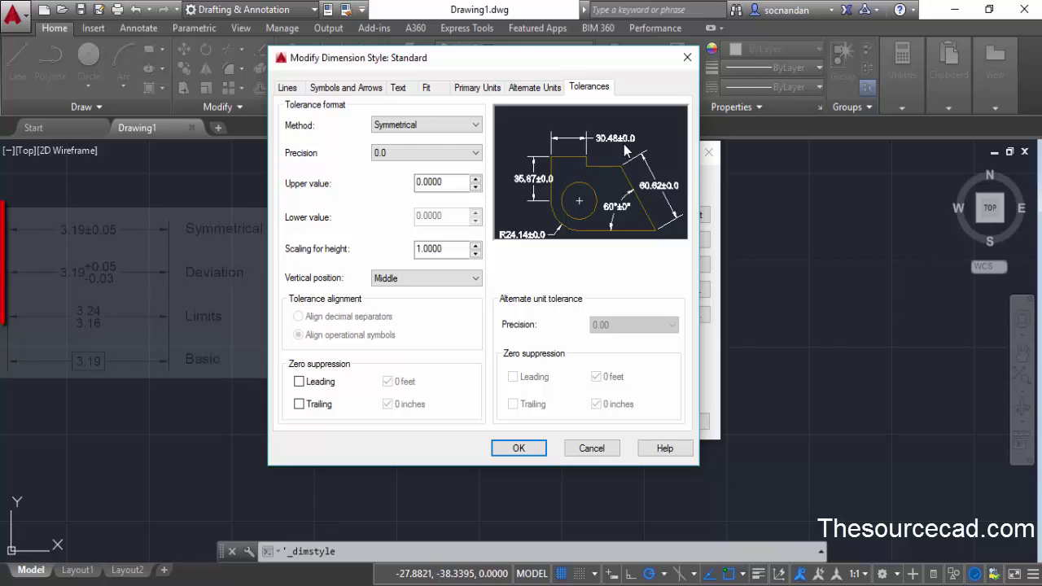
click(467, 127)
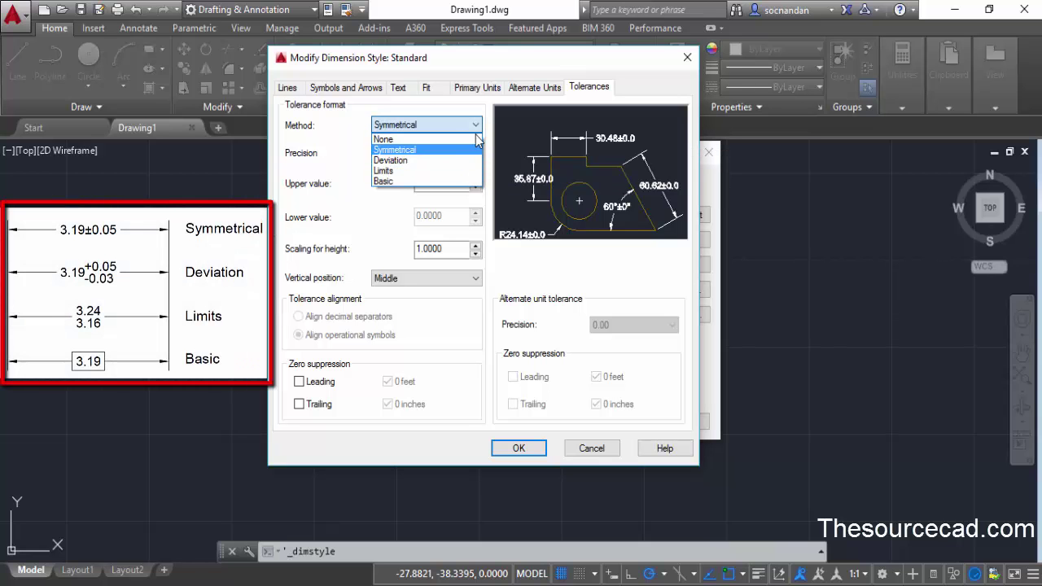
click(464, 150)
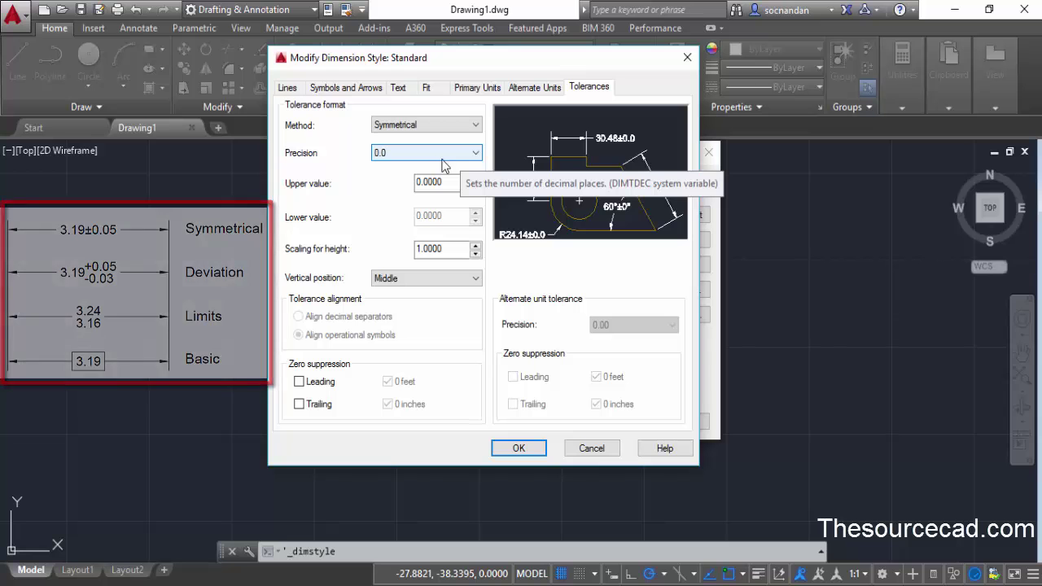
click(457, 126)
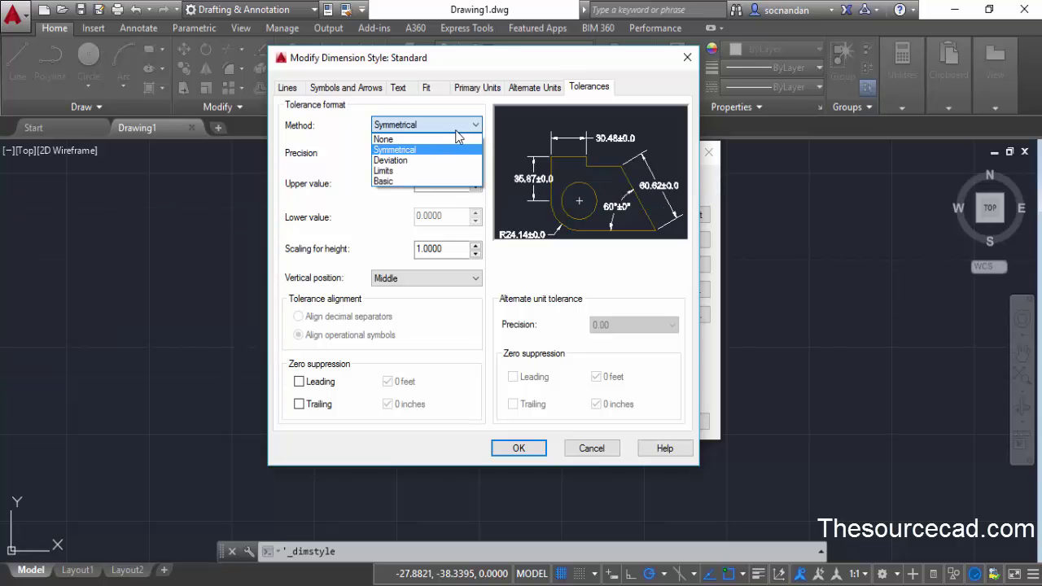
key(Escape)
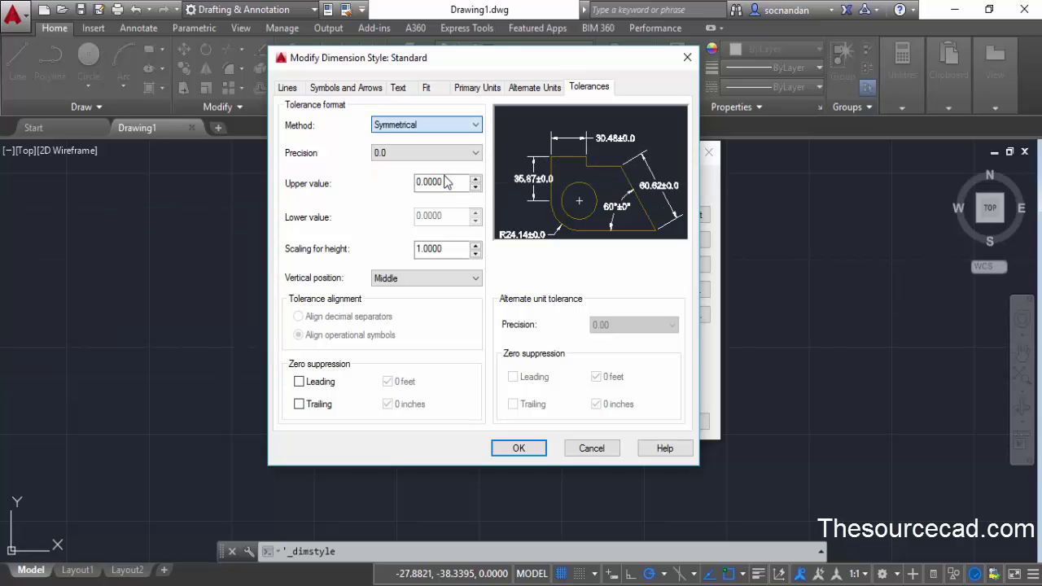
key(Down)
key(Down)
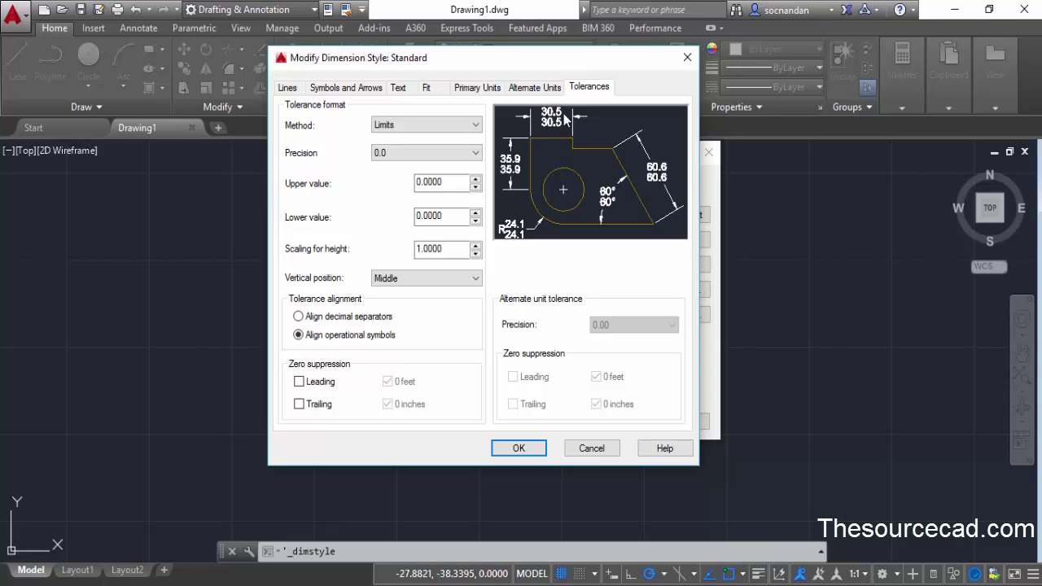
click(478, 126)
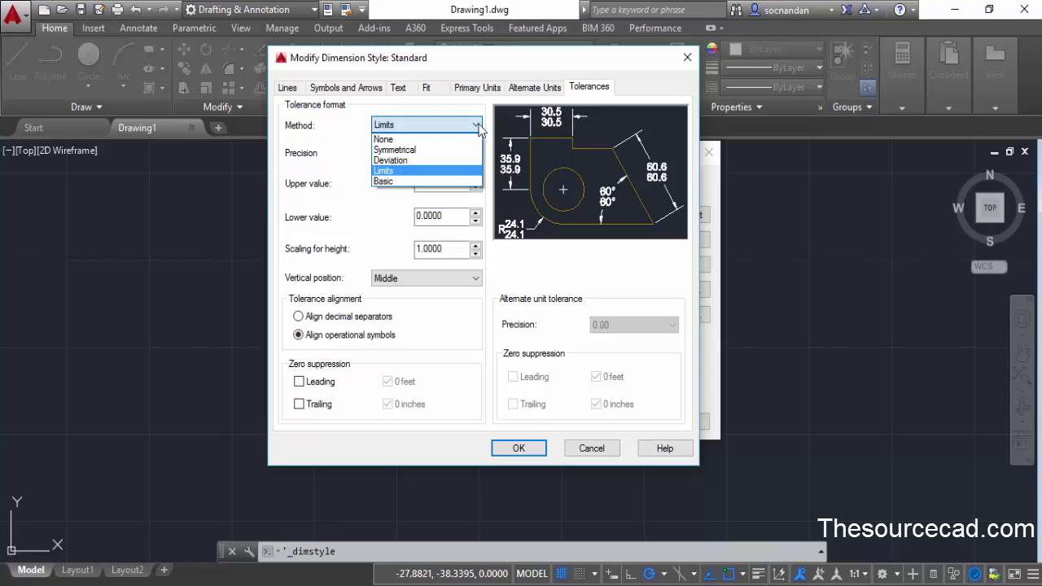
click(448, 162)
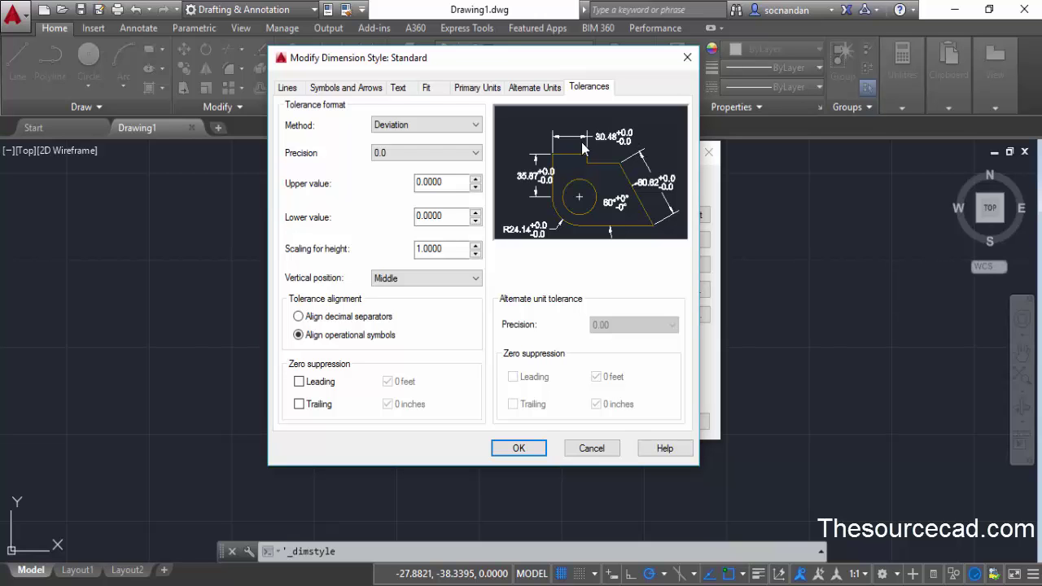
Set tolerance precision to 0.00 and the upper tolerance value to 0.05
click(456, 154)
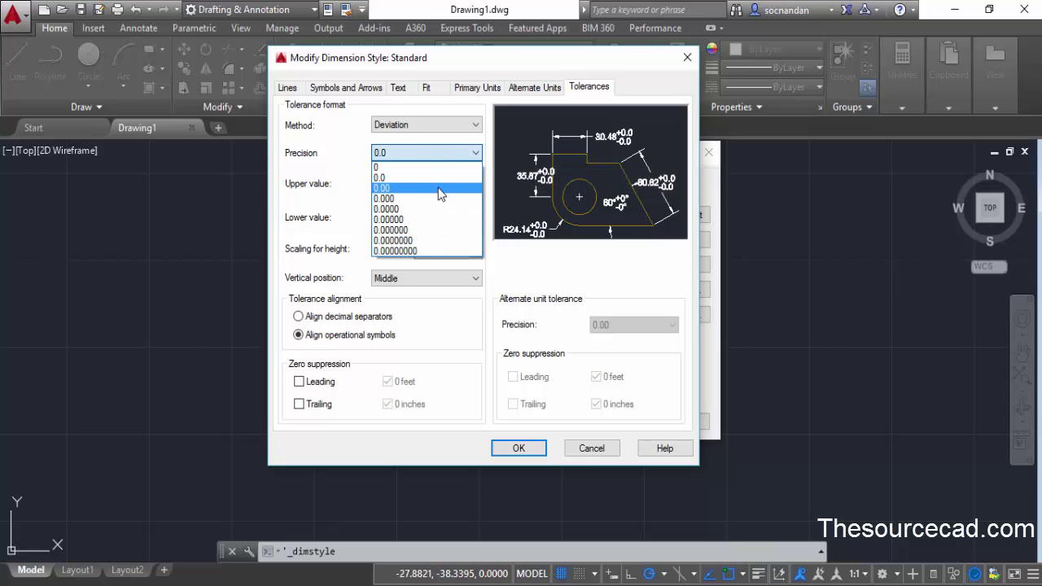
click(440, 188)
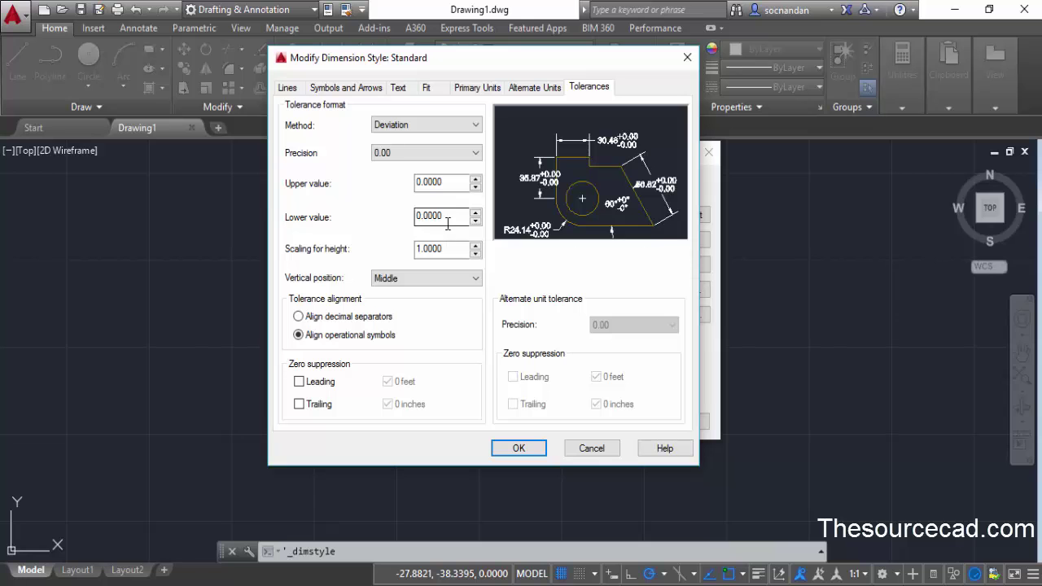
drag(449, 184, 423, 182)
text(0)
text(5)
key(BackSpace)
key(BackSpace)
text(5)
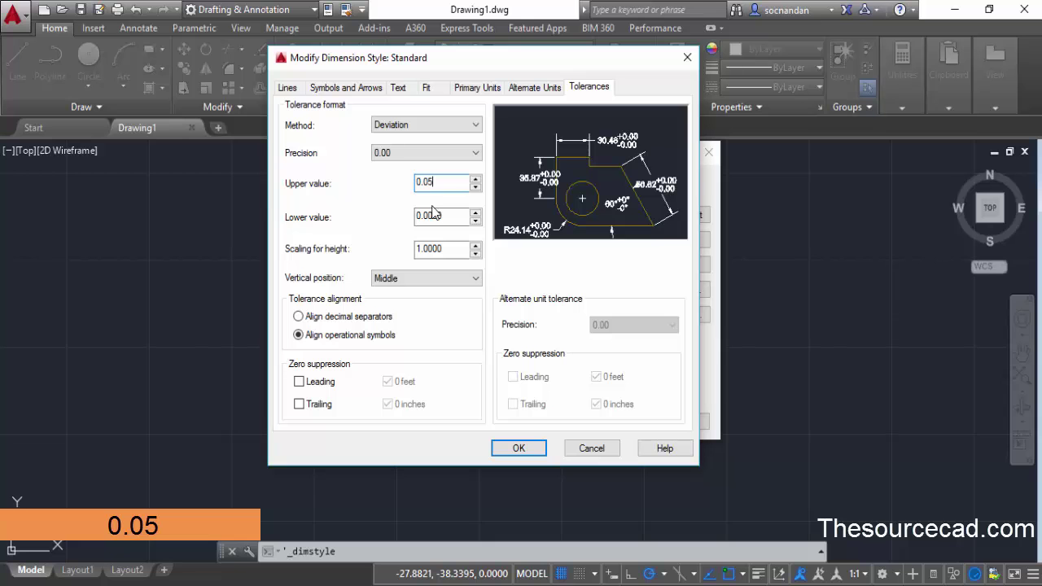
Set the lower tolerance value to 0.03
click(434, 214)
drag(443, 215, 429, 215)
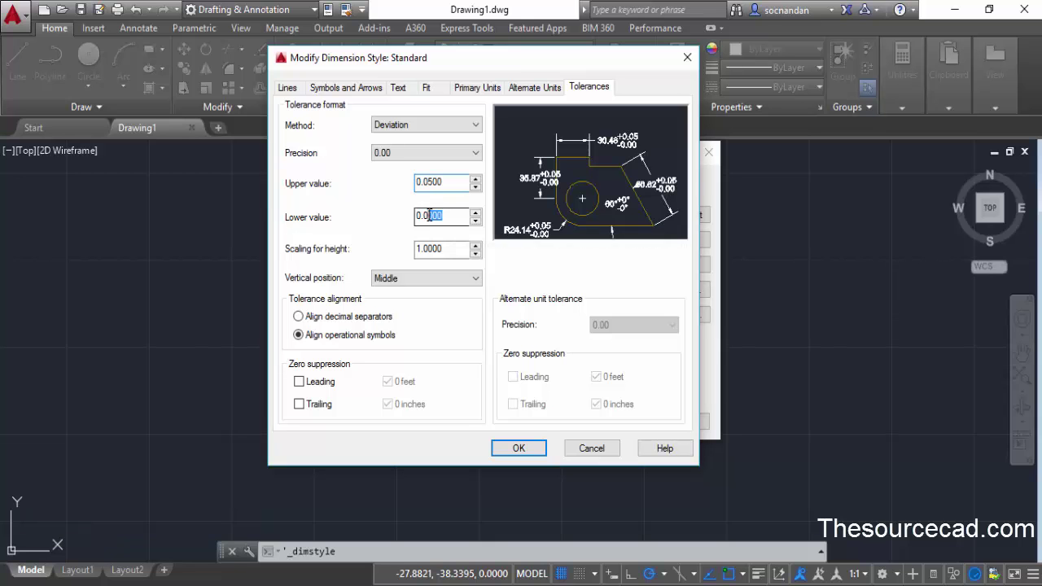
text(3)
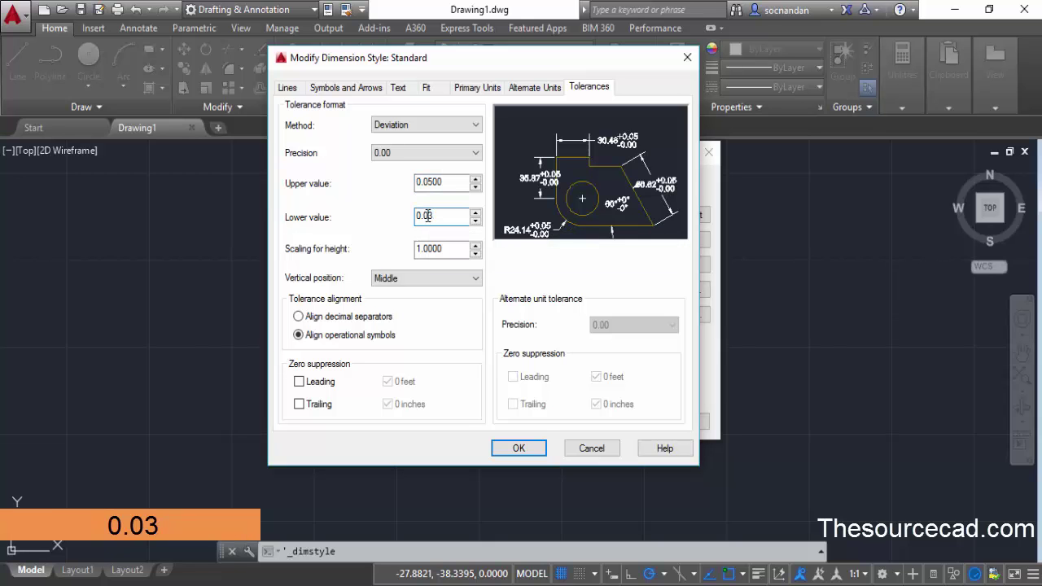
click(446, 182)
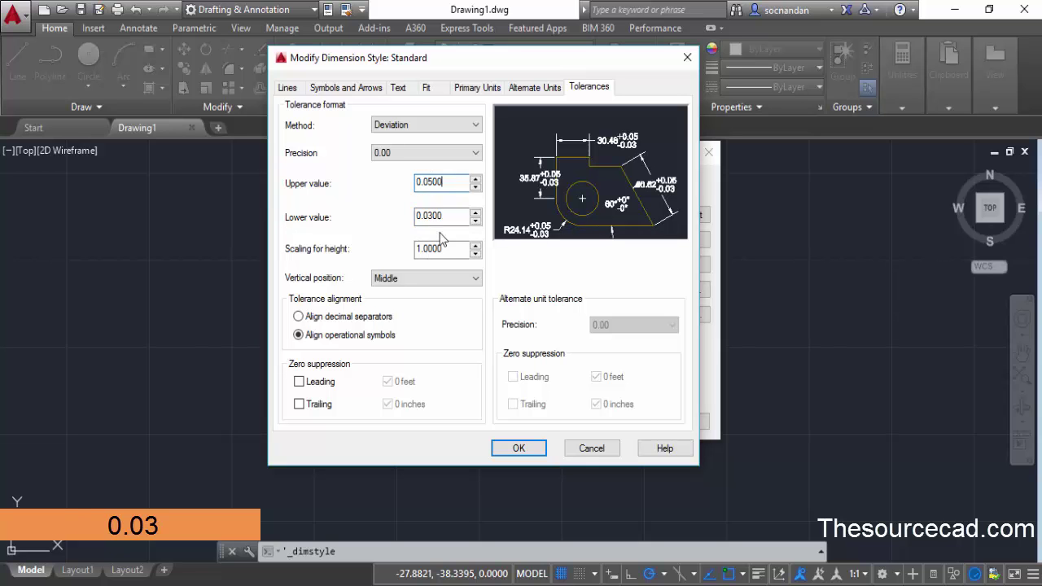
Set the tolerance text height scaling to 0.8
mouse_move(448, 250)
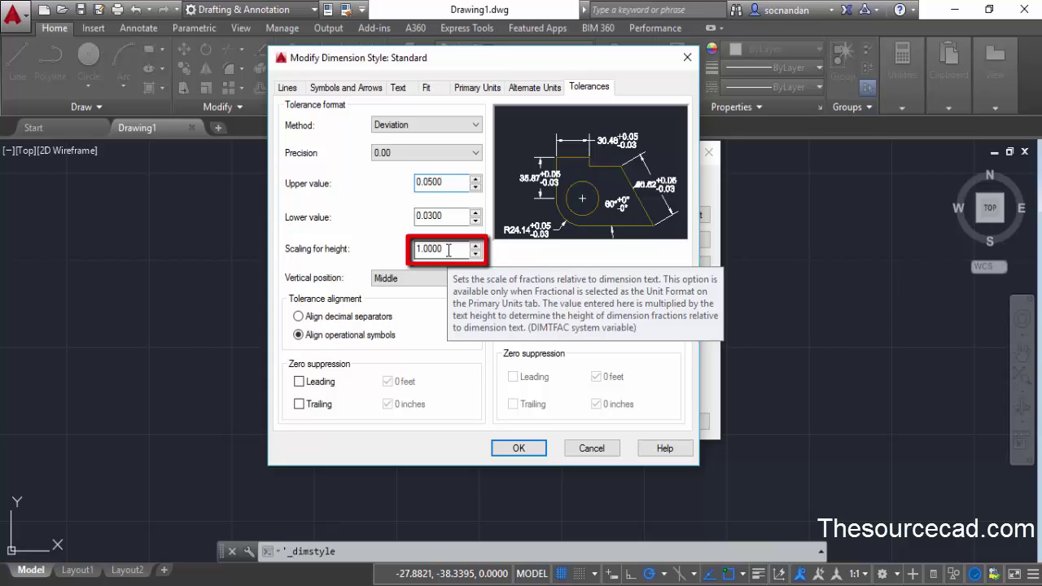
drag(448, 249, 399, 255)
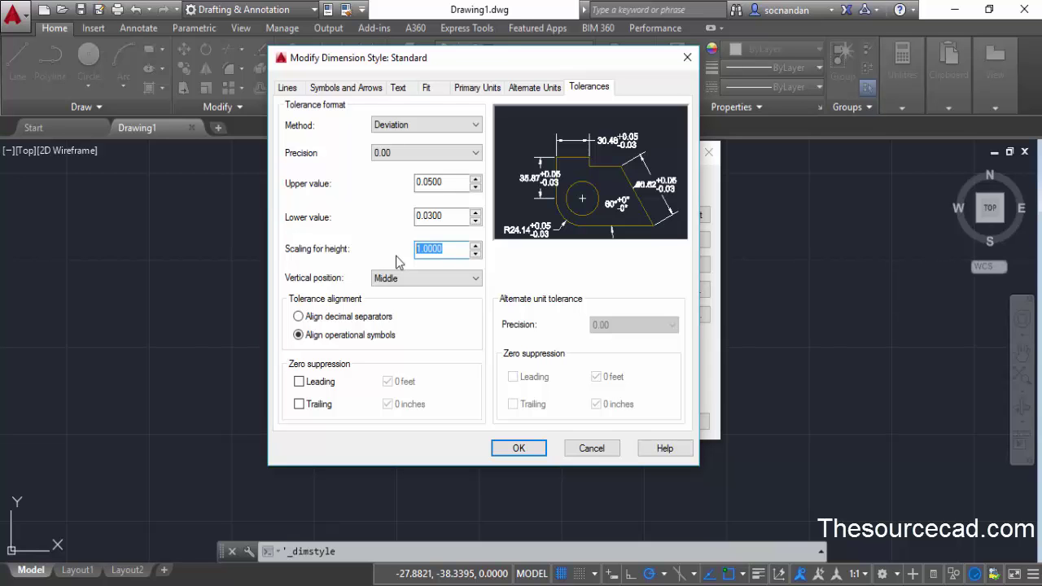
text(0.8)
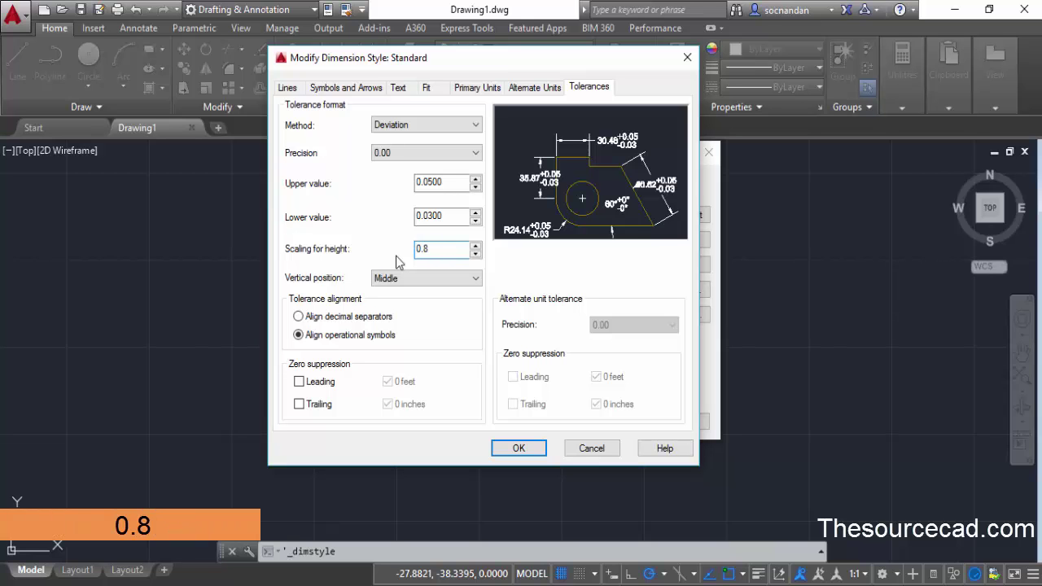
key(Tab)
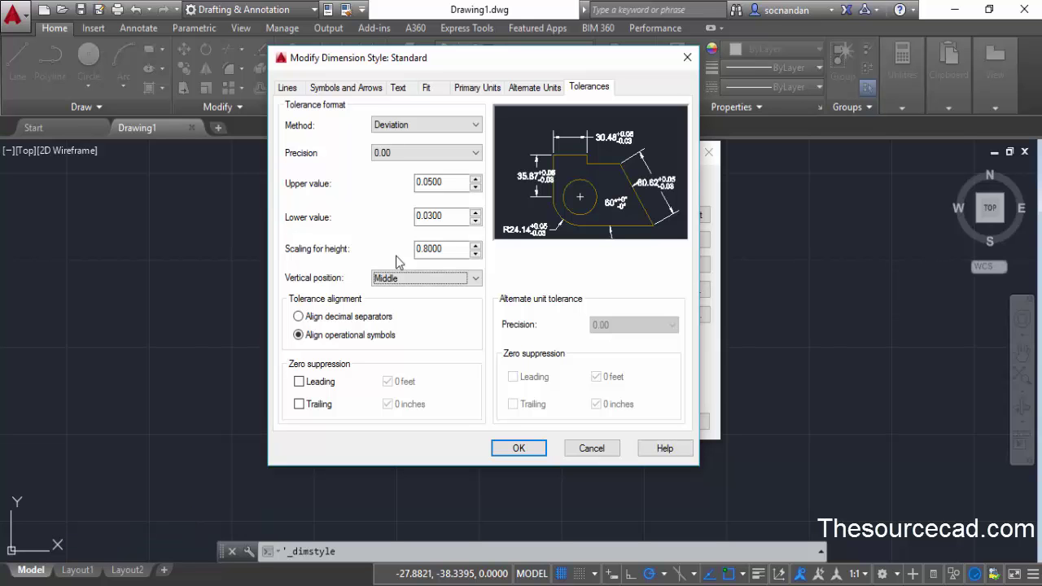
Keep the tolerance vertical position at Middle after trying Bottom, and confirm with OK
click(453, 283)
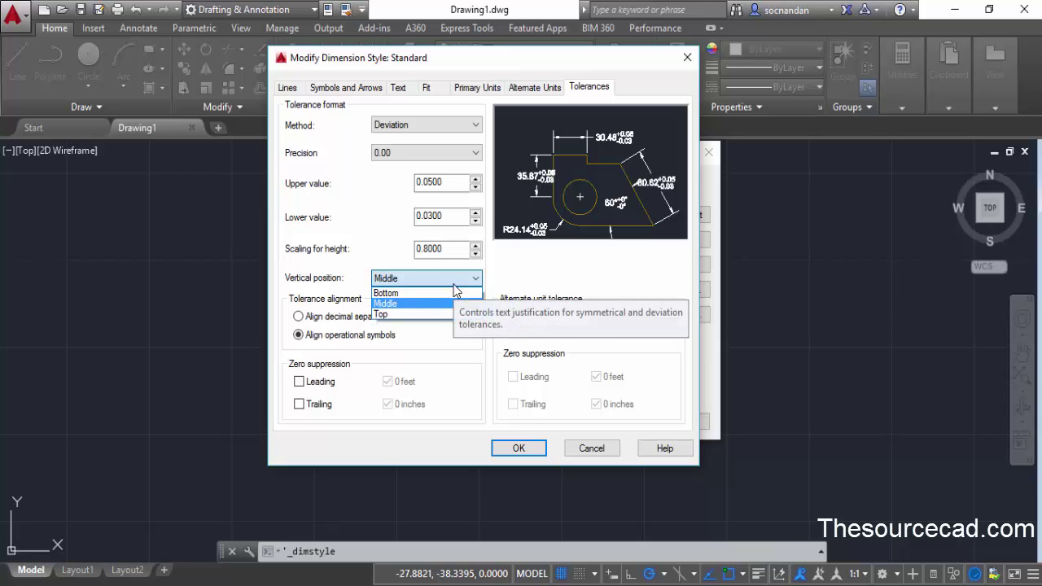
click(443, 292)
click(472, 278)
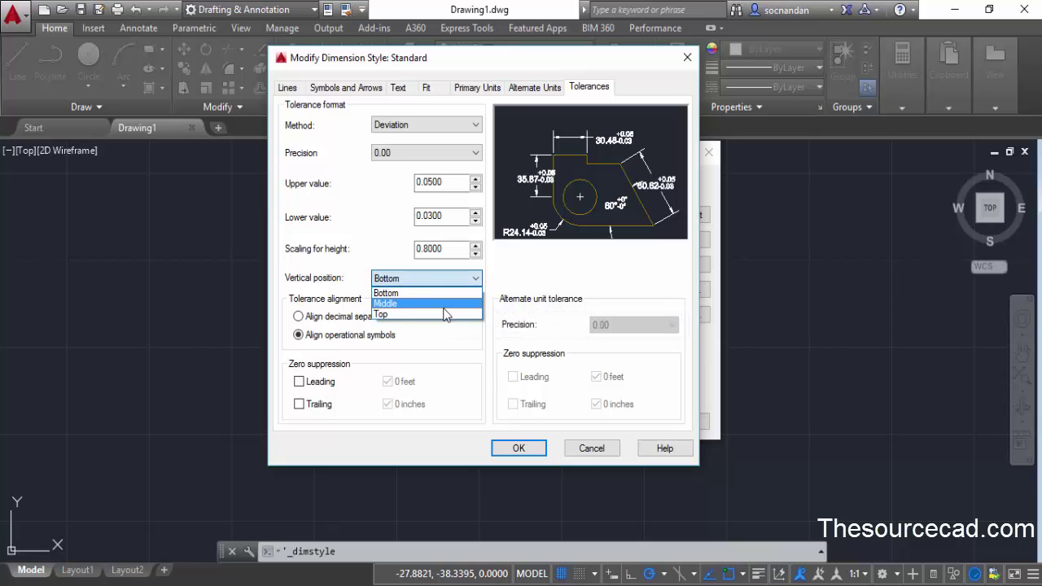
click(448, 303)
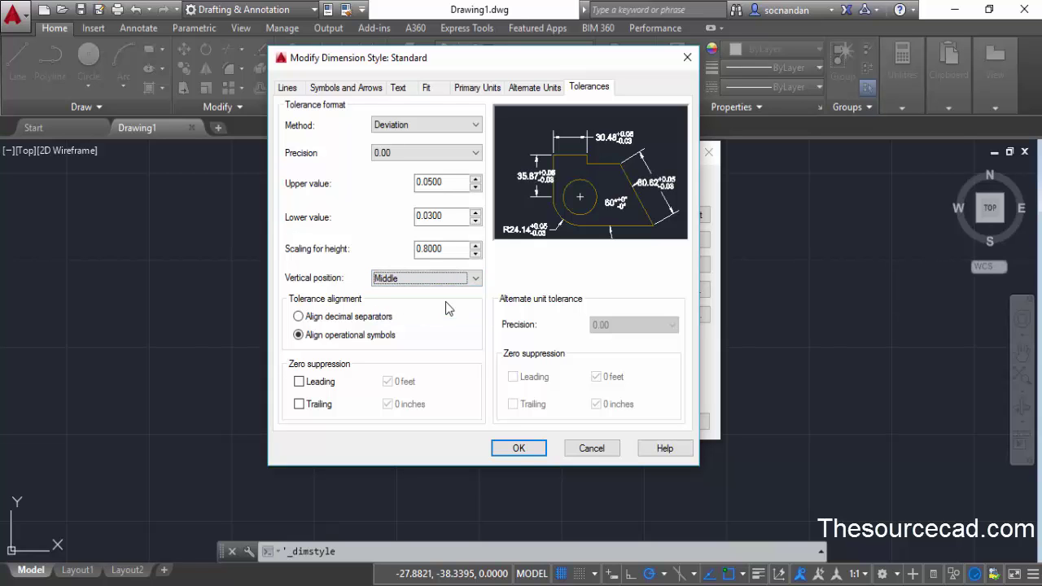
click(517, 448)
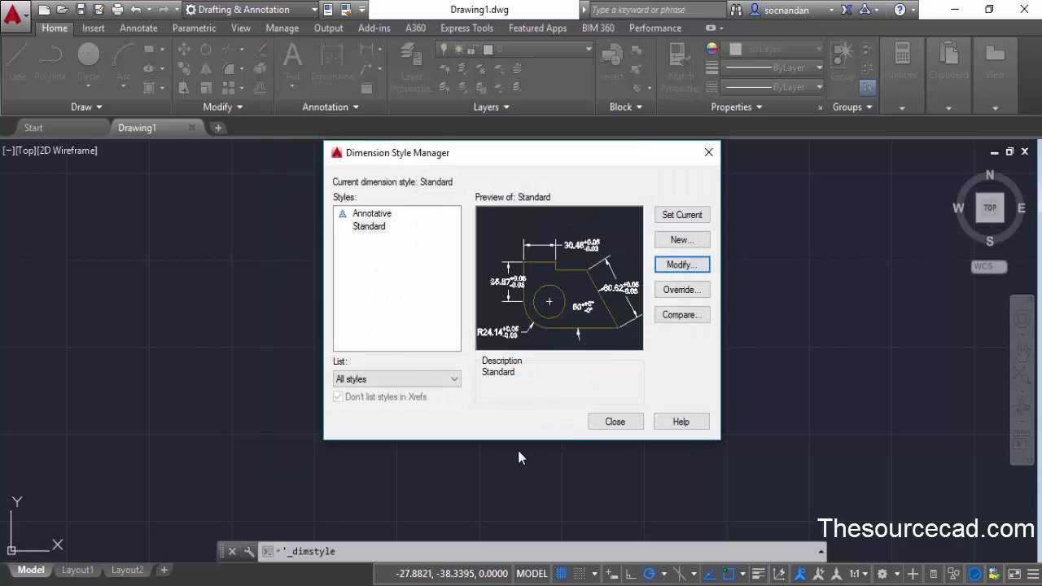
Add the horizontal 130.00 linear dimension from the upper corner to the circle centre
click(612, 421)
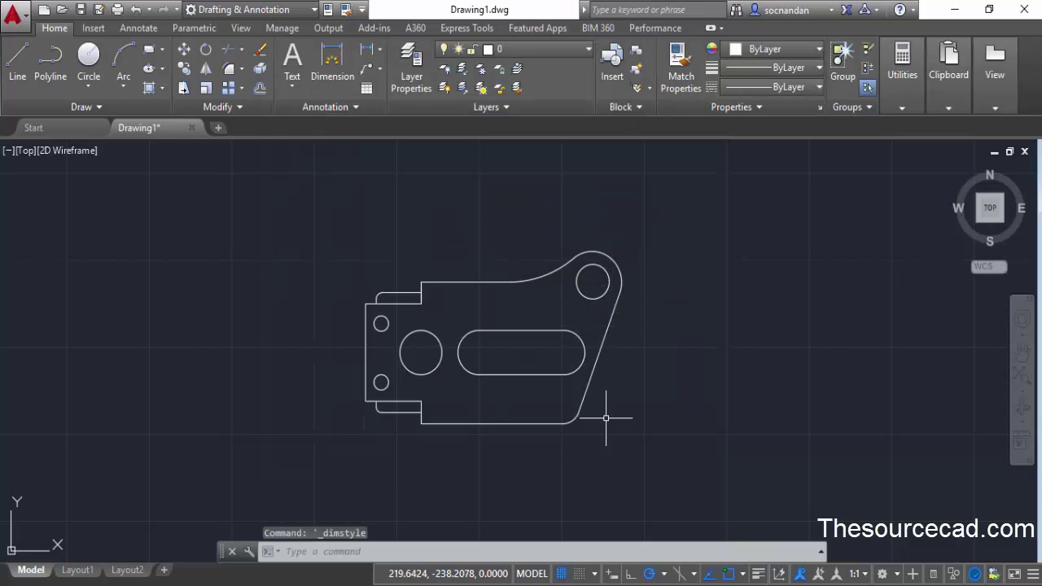
click(371, 57)
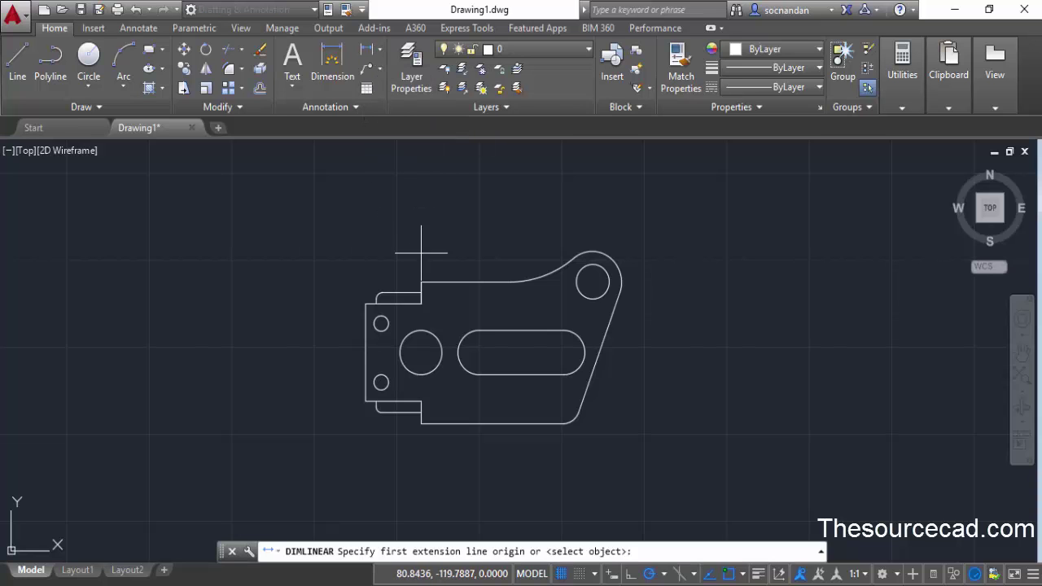
click(421, 280)
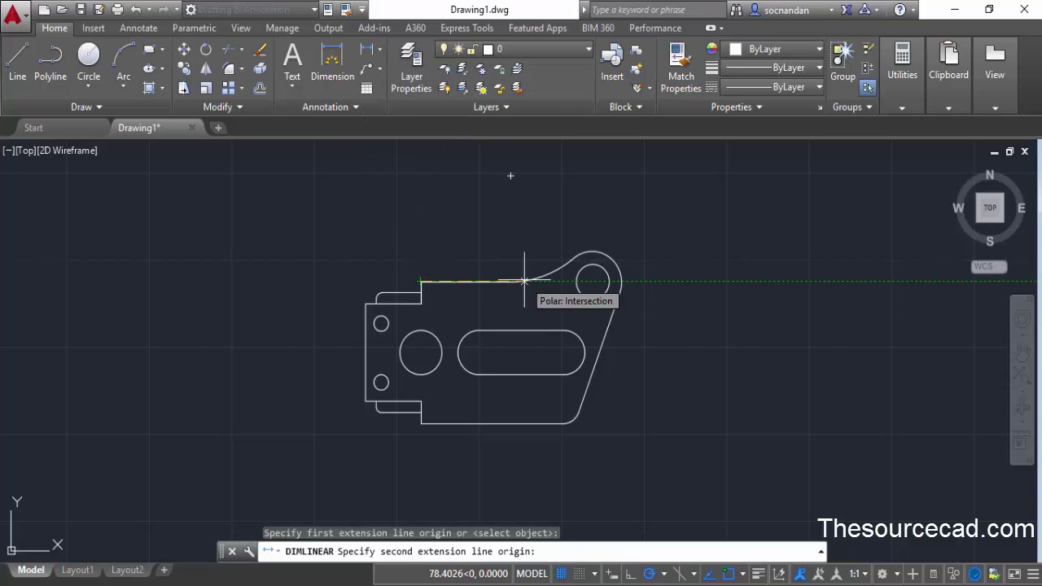
click(593, 281)
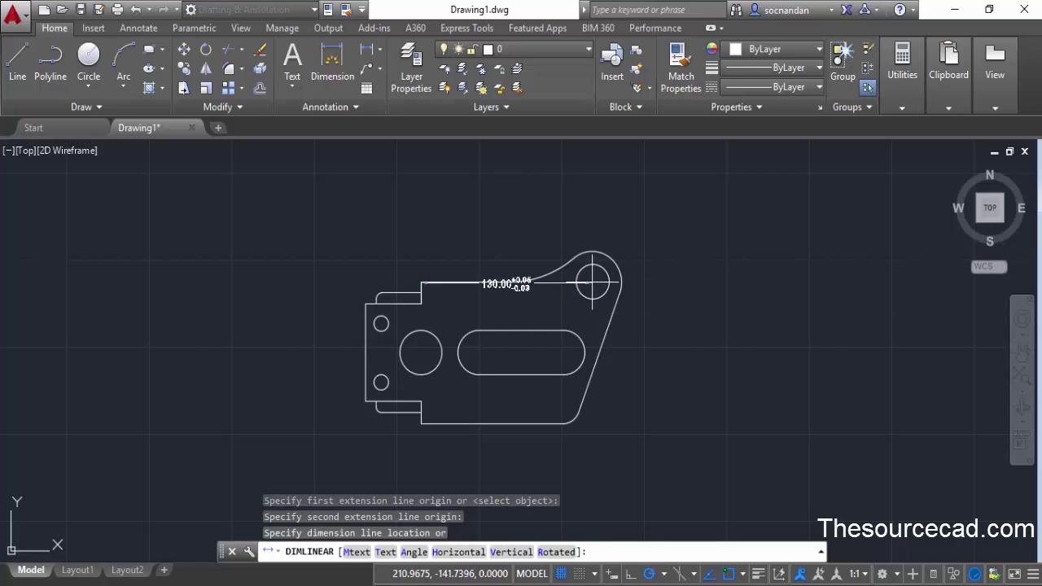
click(581, 236)
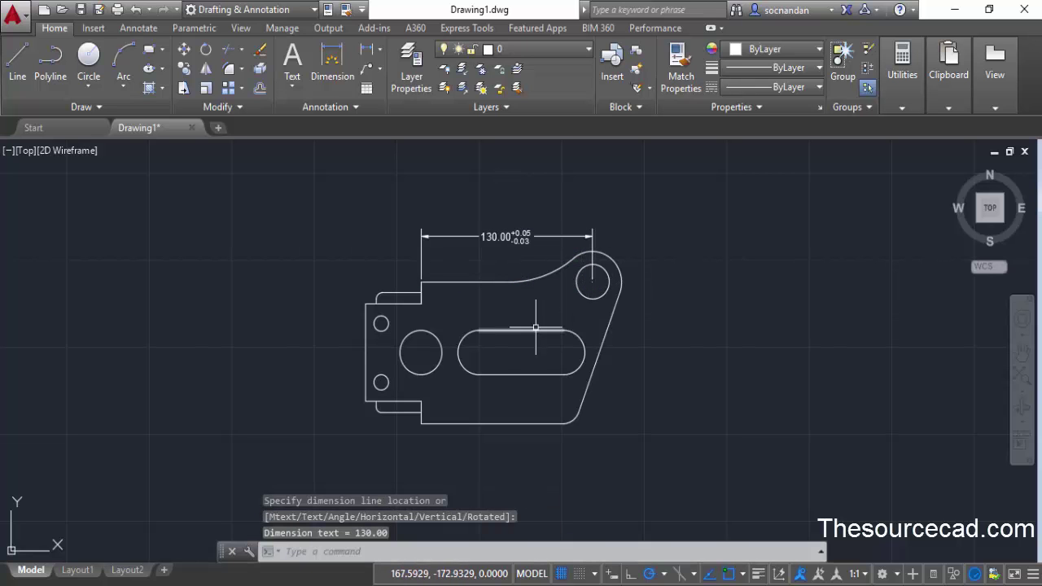
Add the vertical 70.00 linear dimension along the bracket's left edge
scroll(531, 233, up, 4)
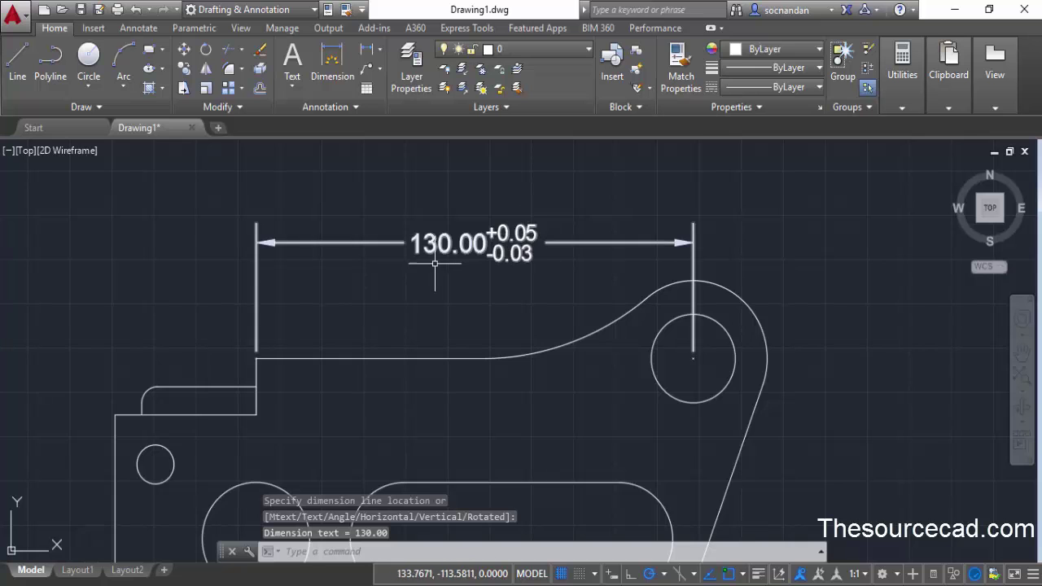
scroll(442, 258, up, 2)
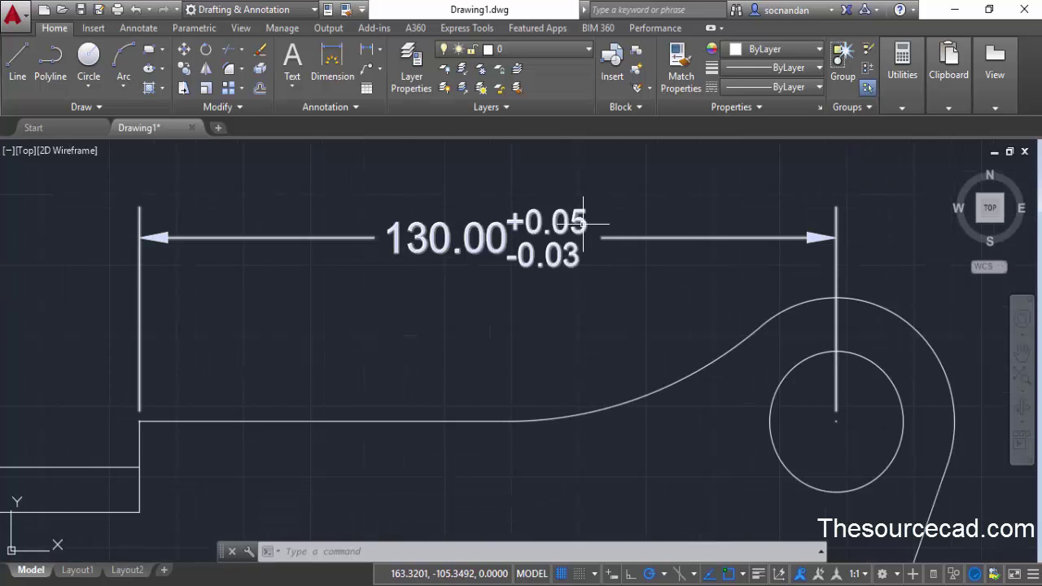
scroll(590, 268, down, 4)
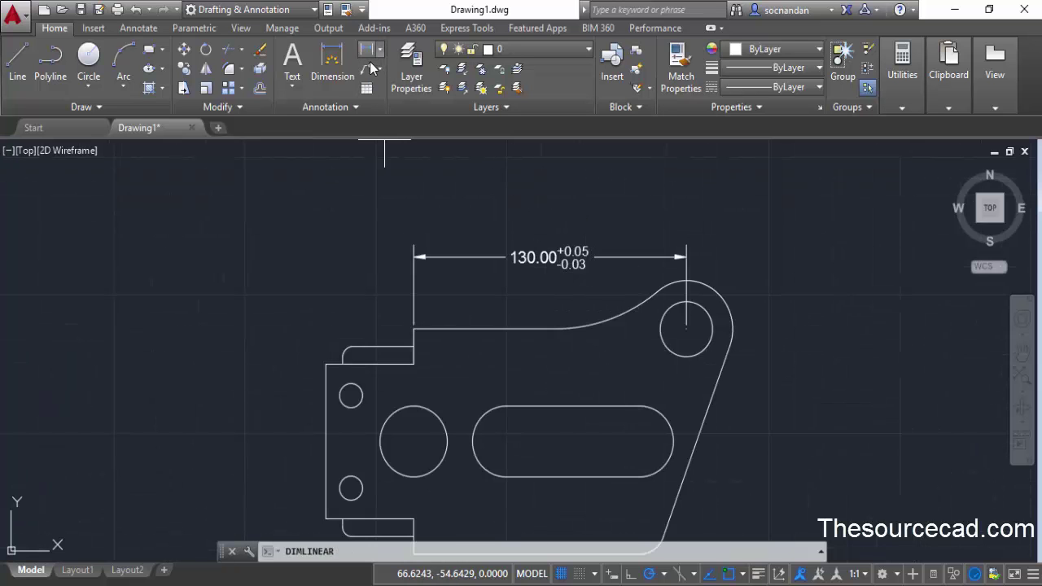
click(368, 52)
click(325, 366)
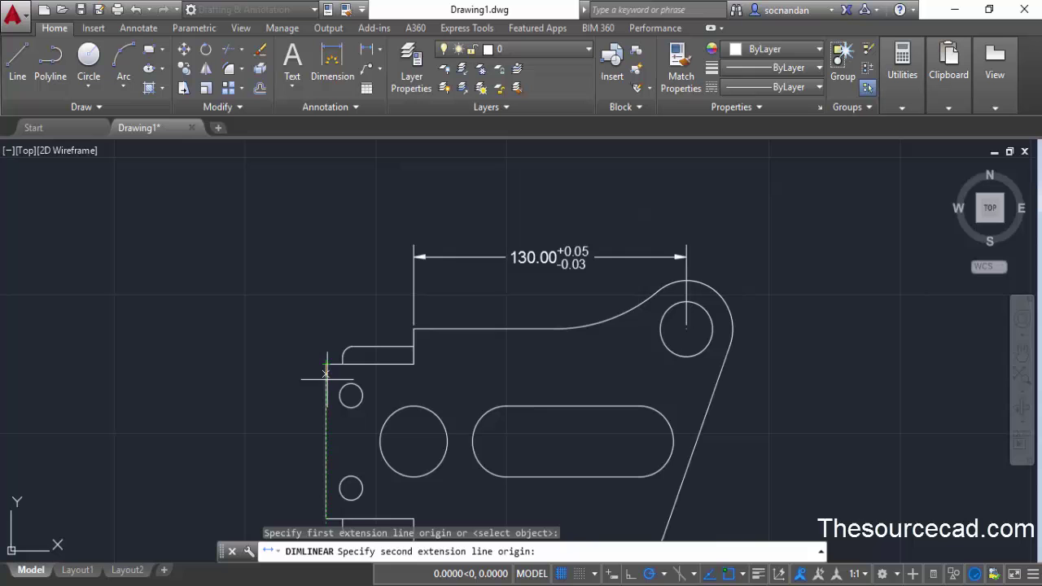
click(326, 519)
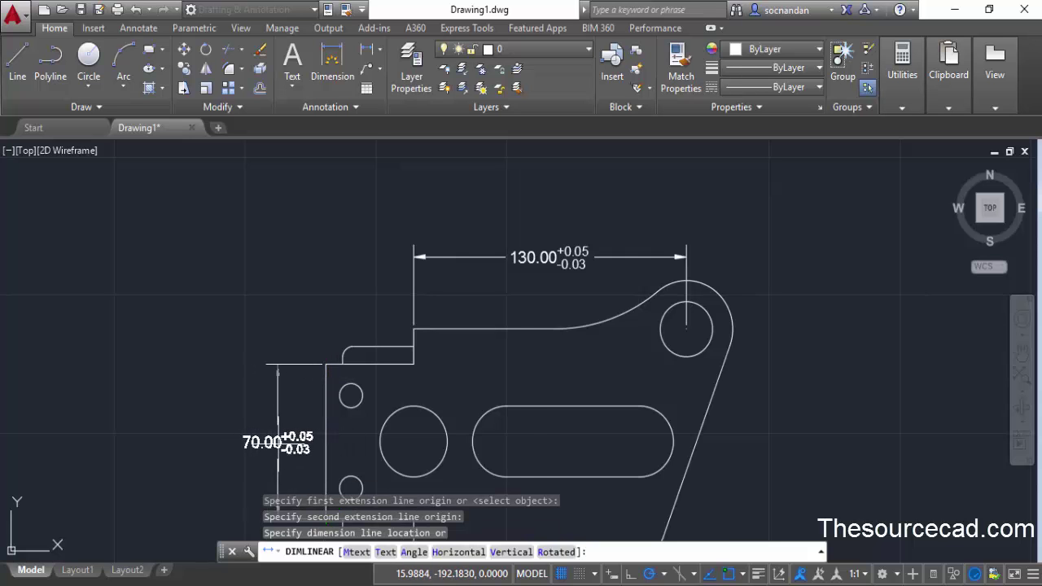
click(280, 444)
mouse_move(349, 443)
middle_down()
mouse_move(335, 329)
mouse_move(337, 386)
middle_up()
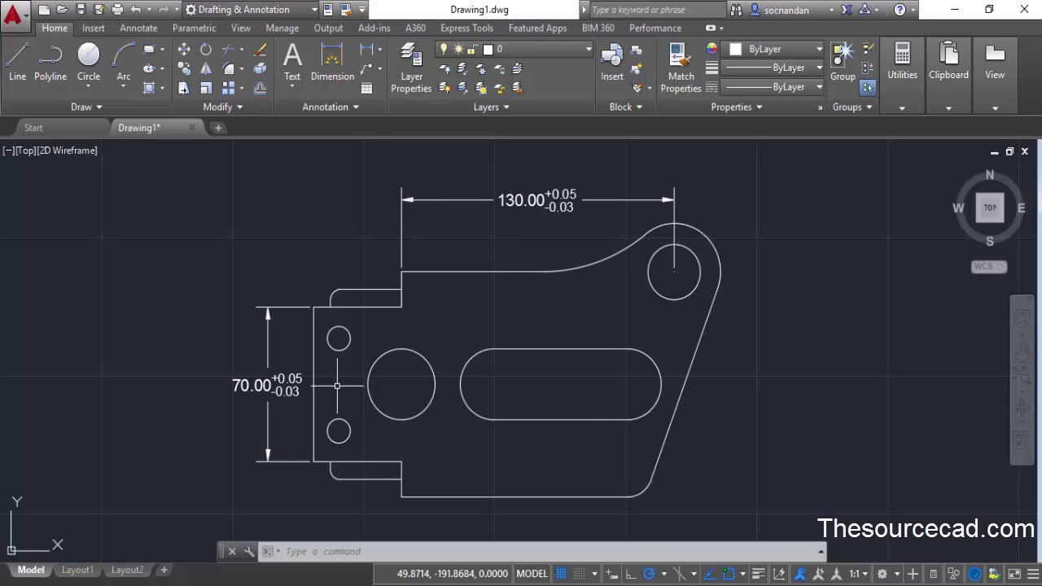
Reopen the Standard dimension style for editing on its Alternate Units tab
click(350, 107)
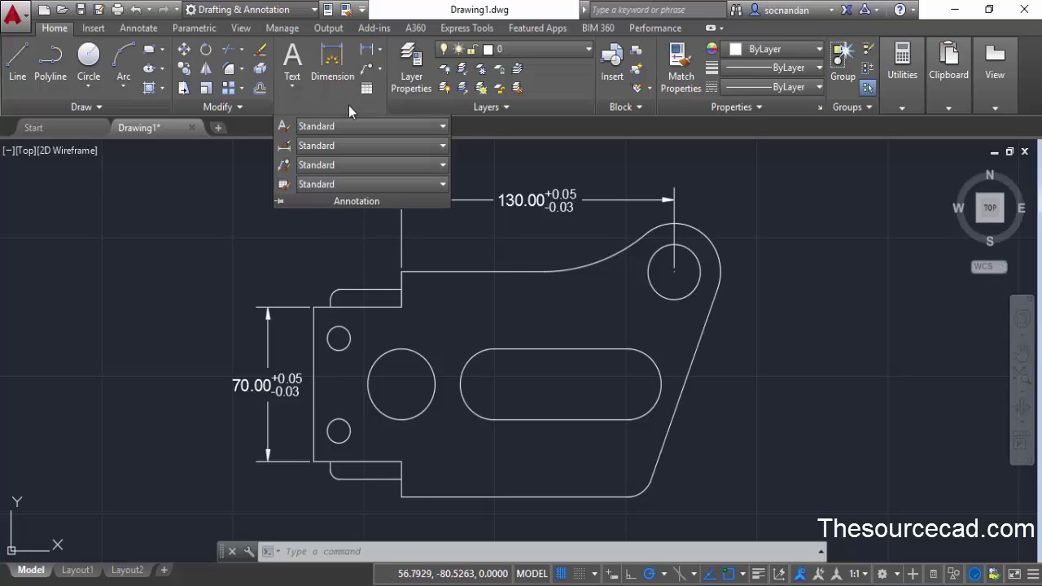
click(285, 148)
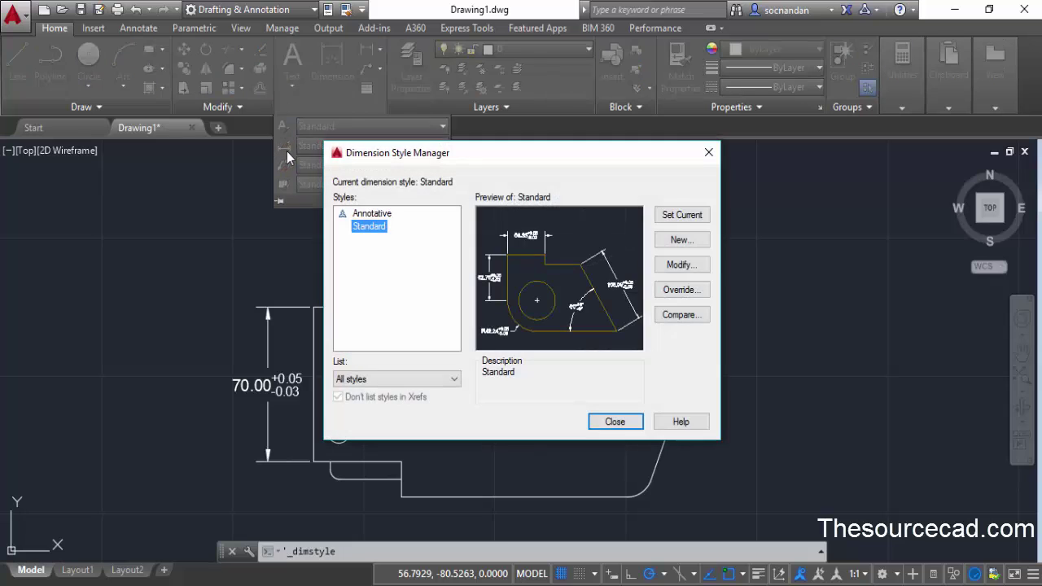
click(680, 265)
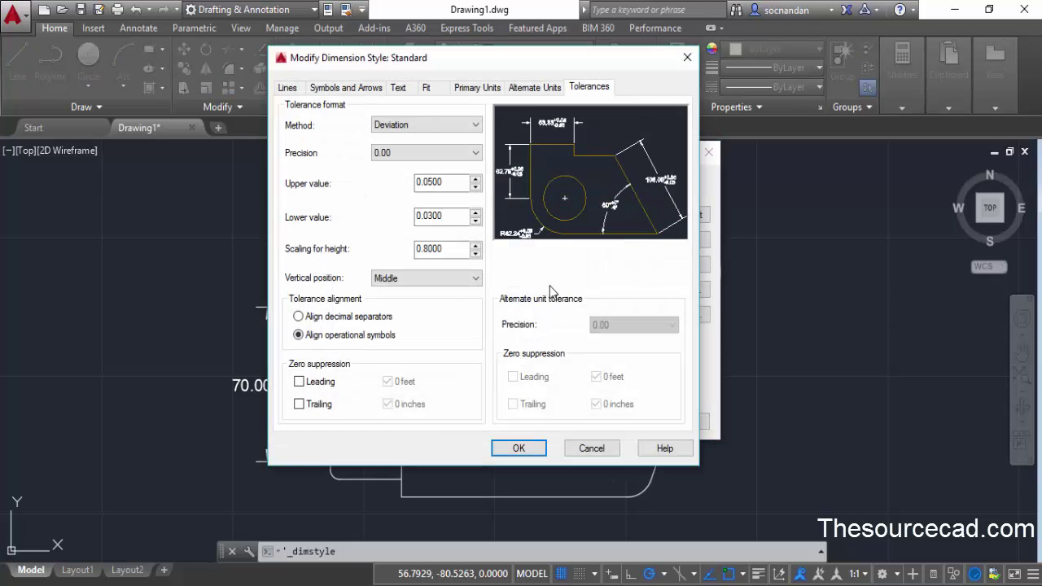
click(527, 90)
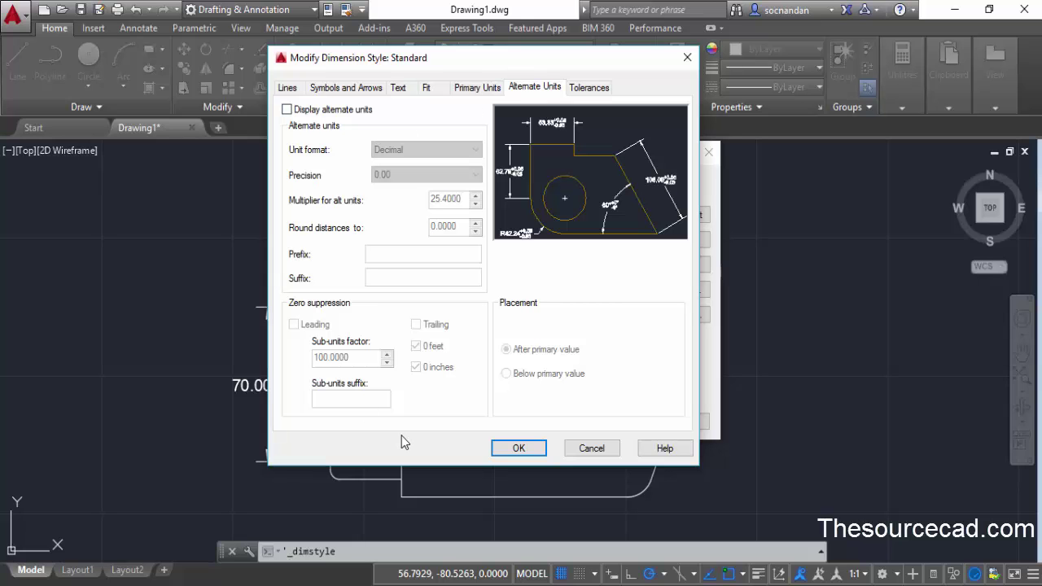
Display alternate units in Decimal format at 0.00 precision, after briefly trying Architectural Stacked
click(288, 110)
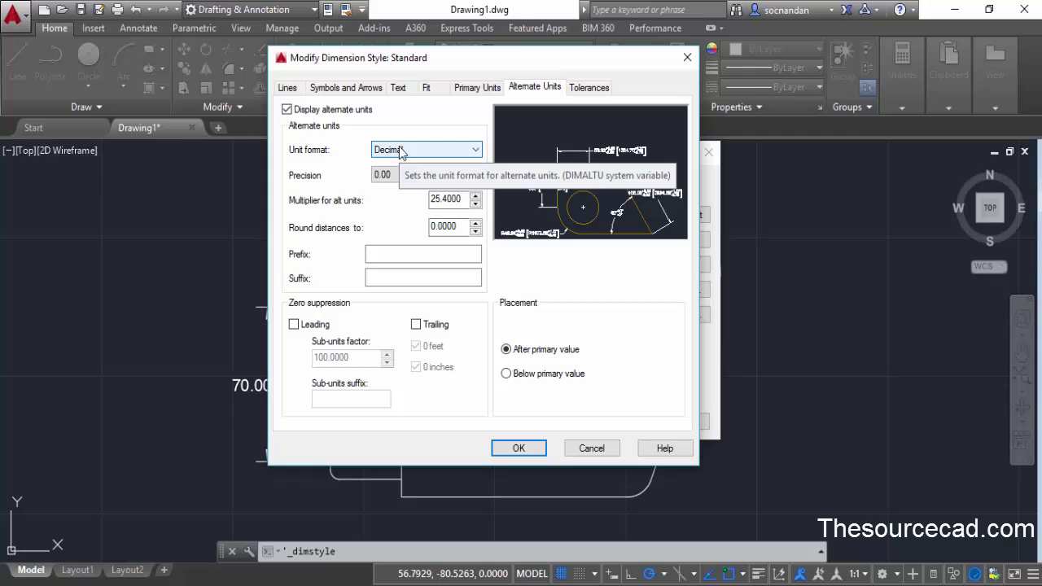
click(412, 156)
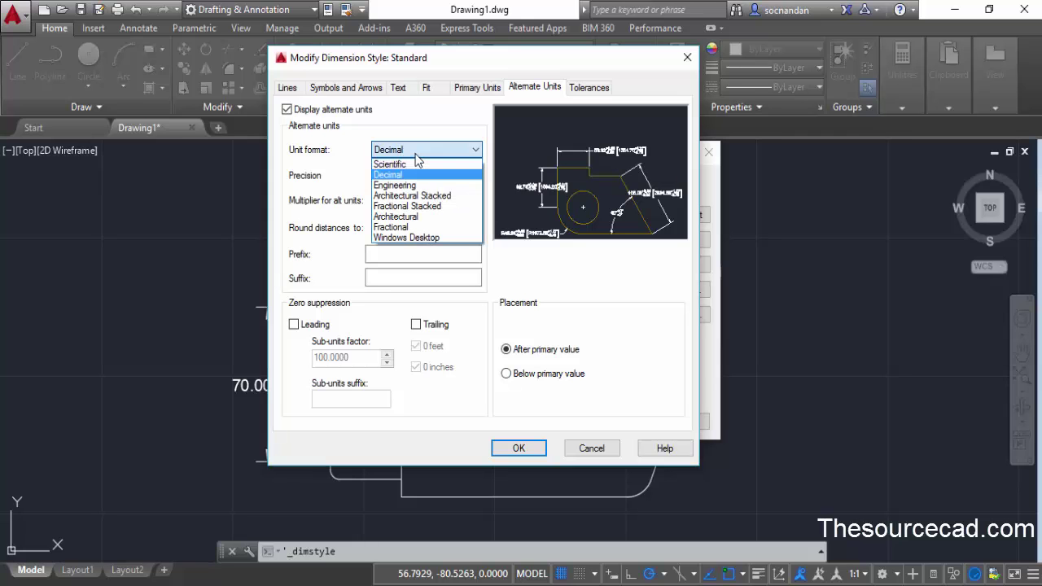
click(424, 199)
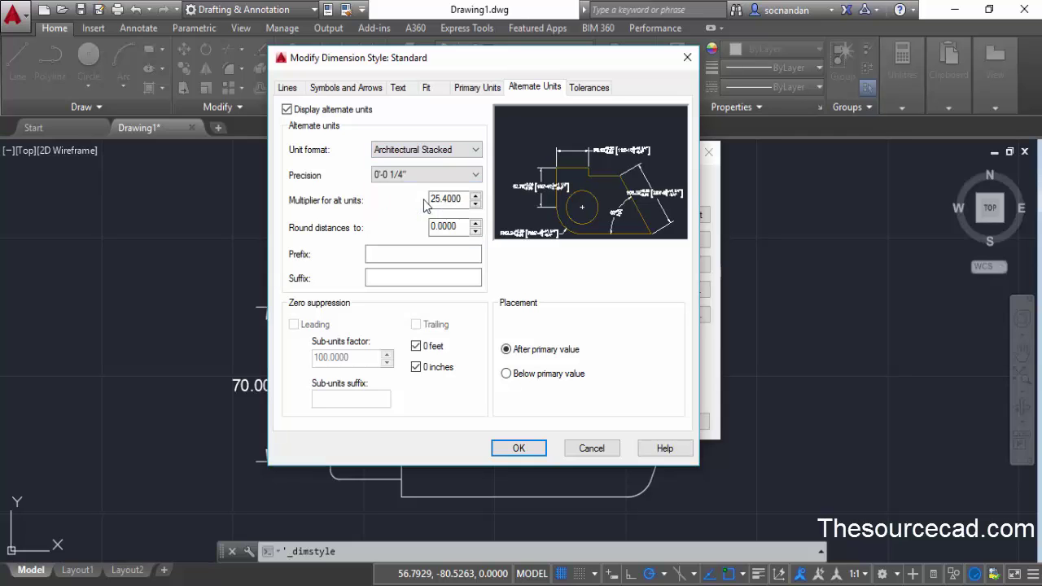
click(439, 150)
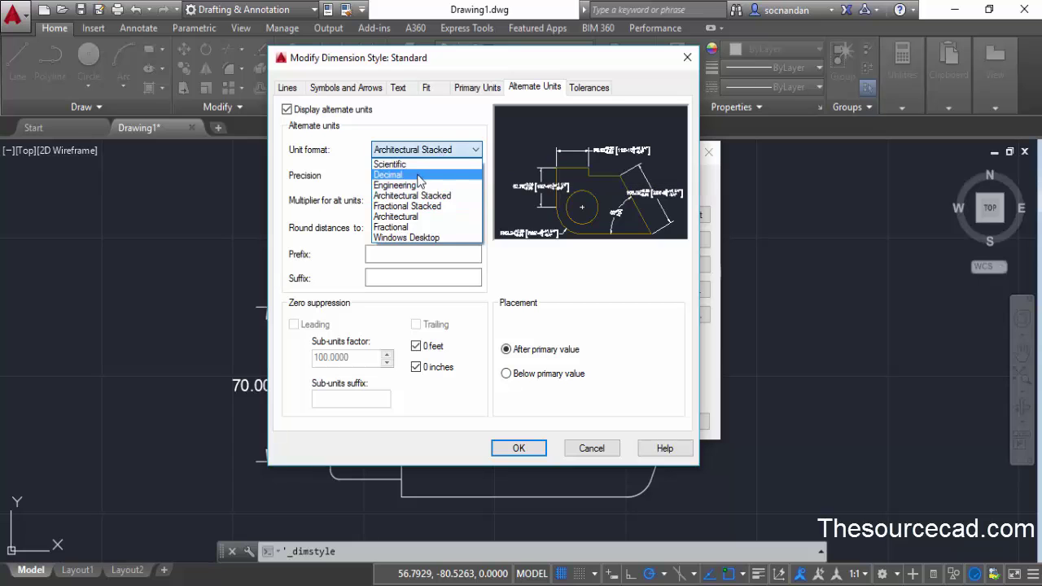
click(420, 175)
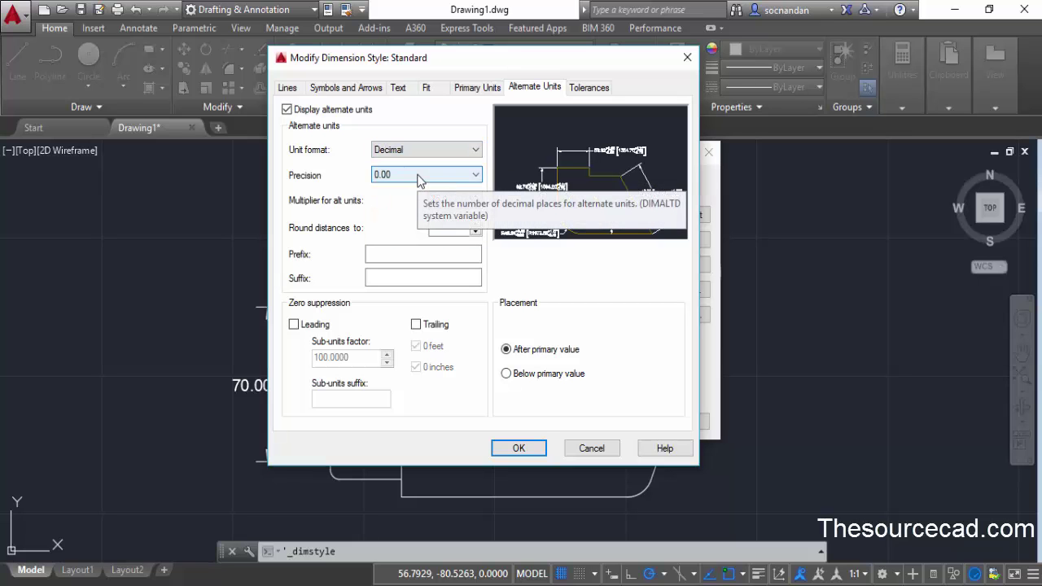
click(419, 176)
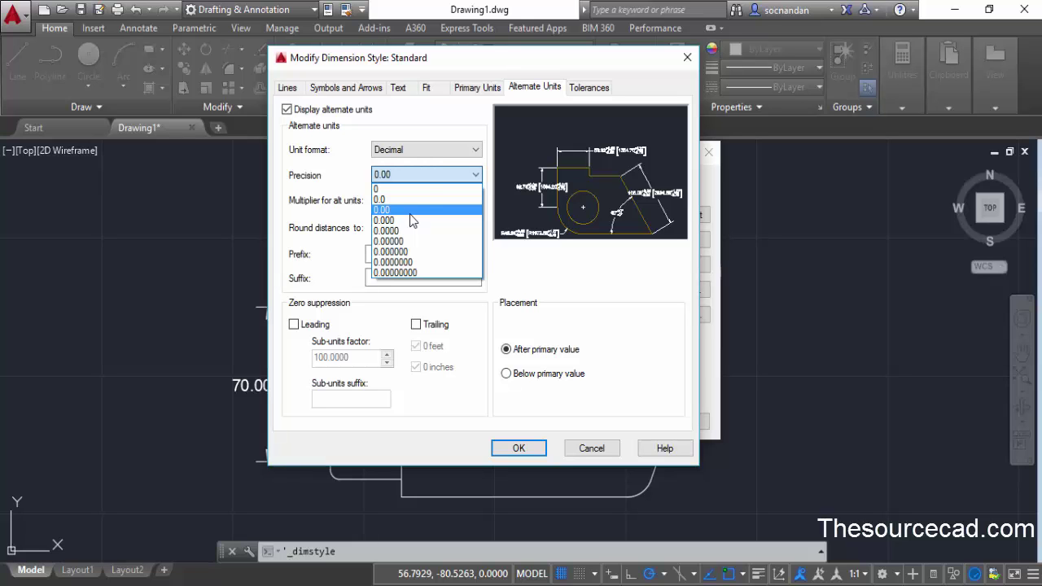
click(411, 213)
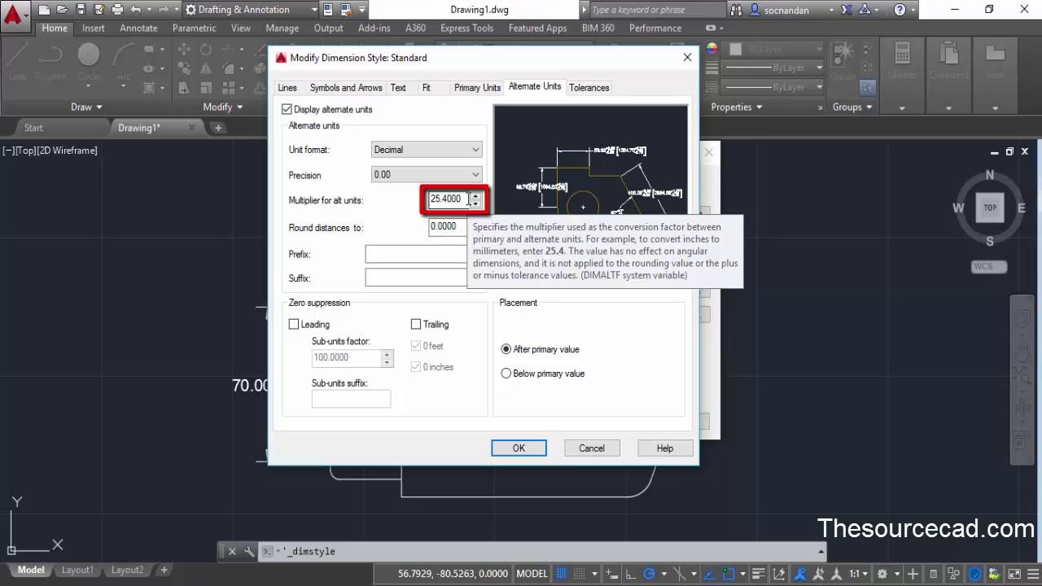
click(477, 88)
mouse_move(384, 318)
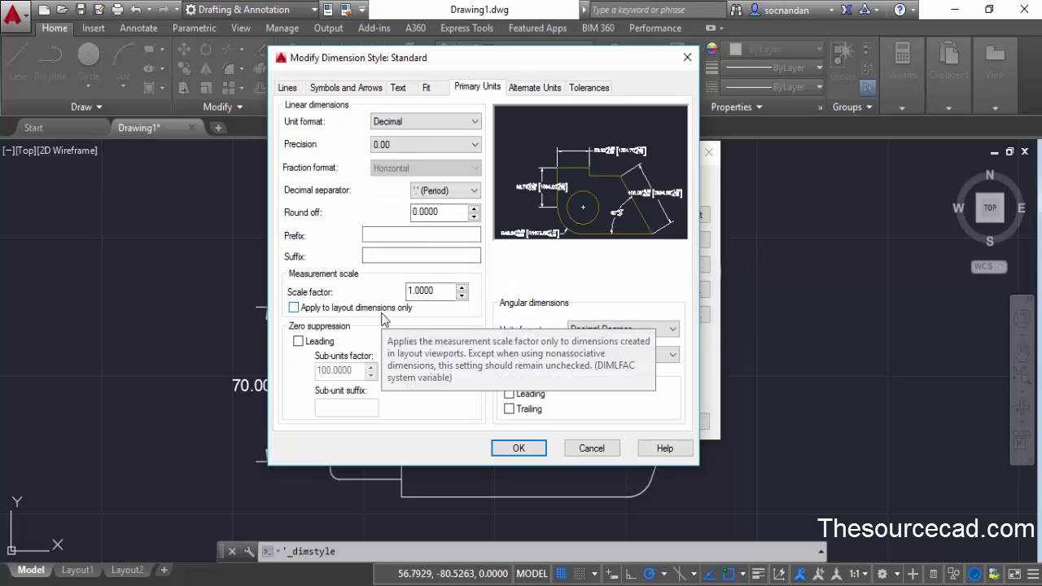
click(538, 88)
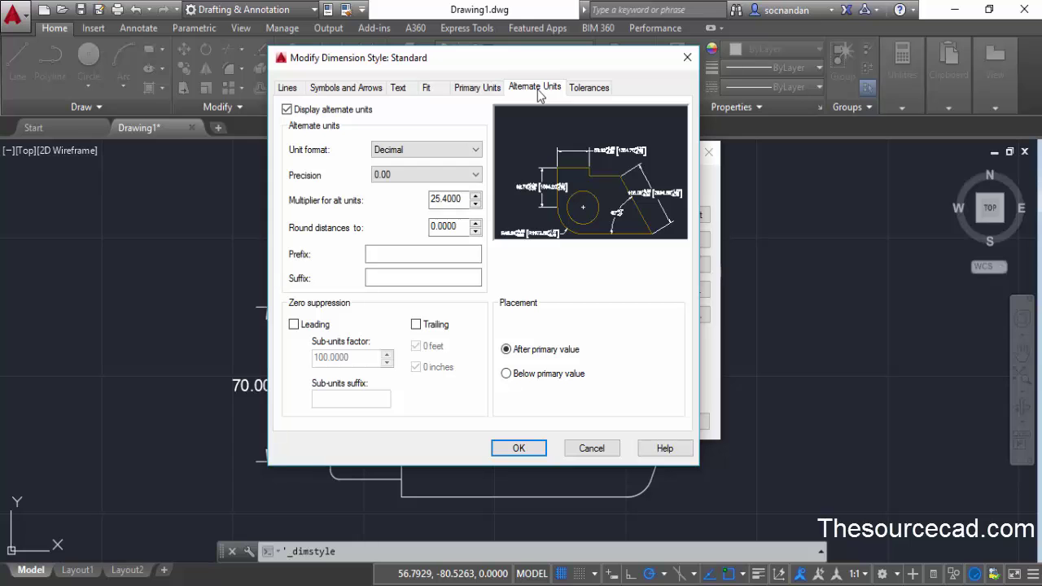
mouse_move(464, 199)
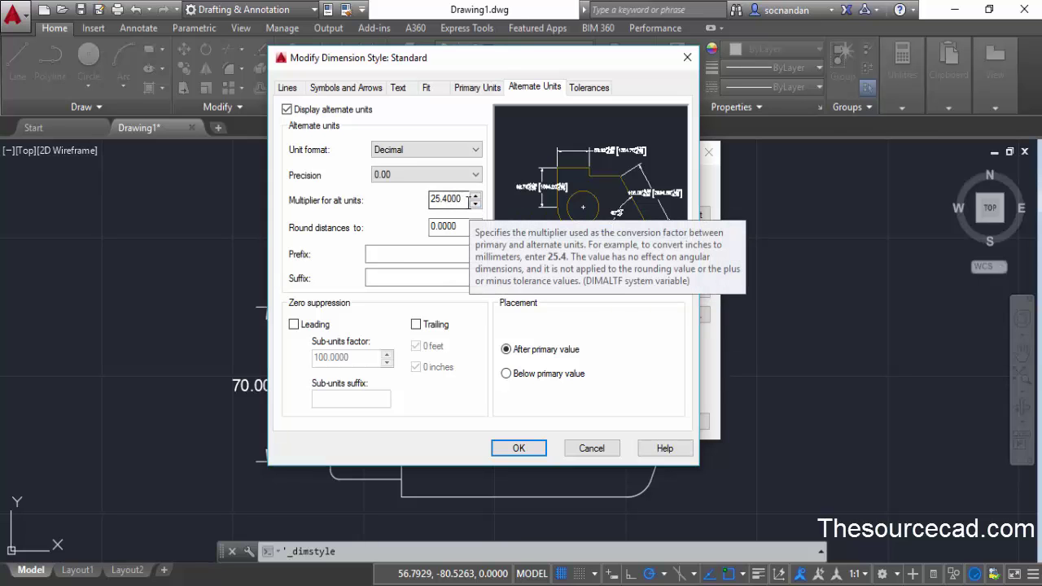
Add an 'mm' suffix to the alternate units and confirm the style with OK
click(388, 278)
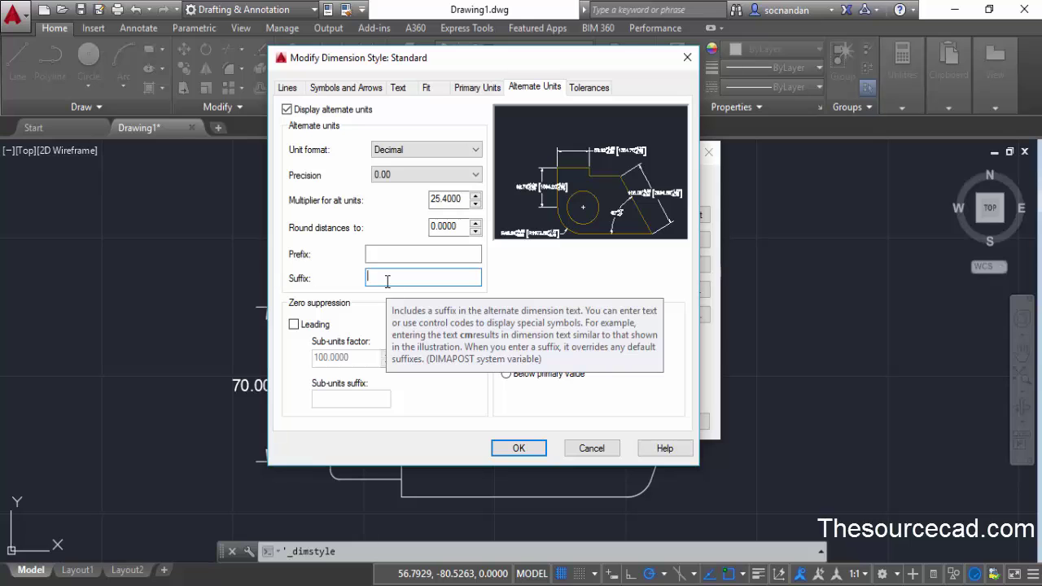
text(mm)
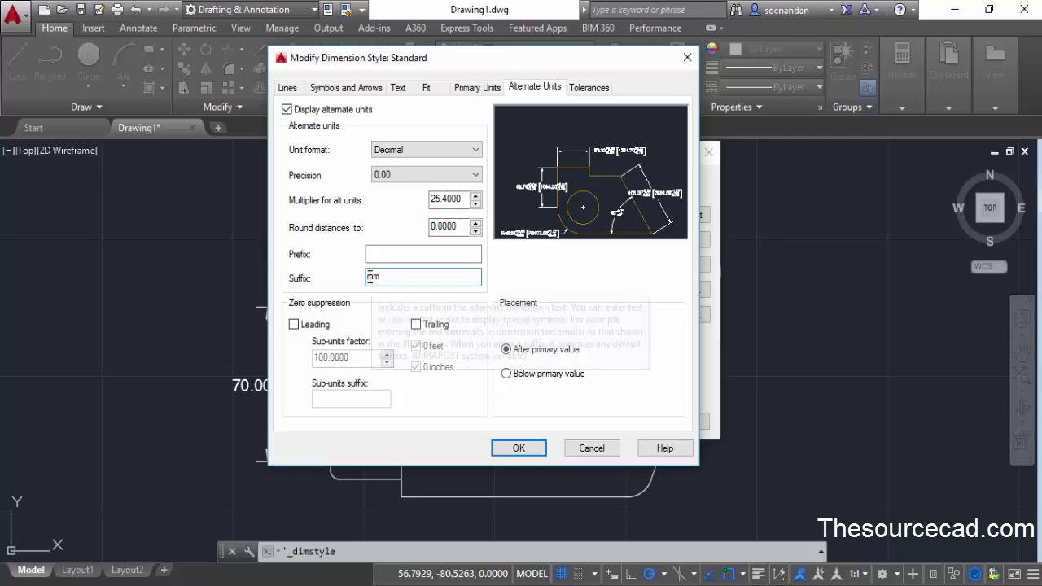
key(Home)
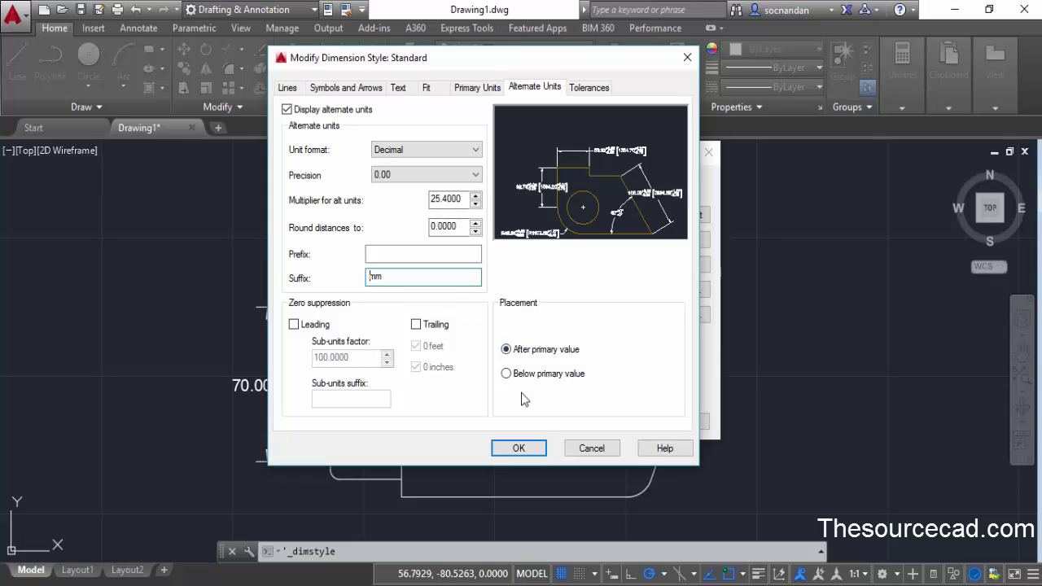
click(537, 450)
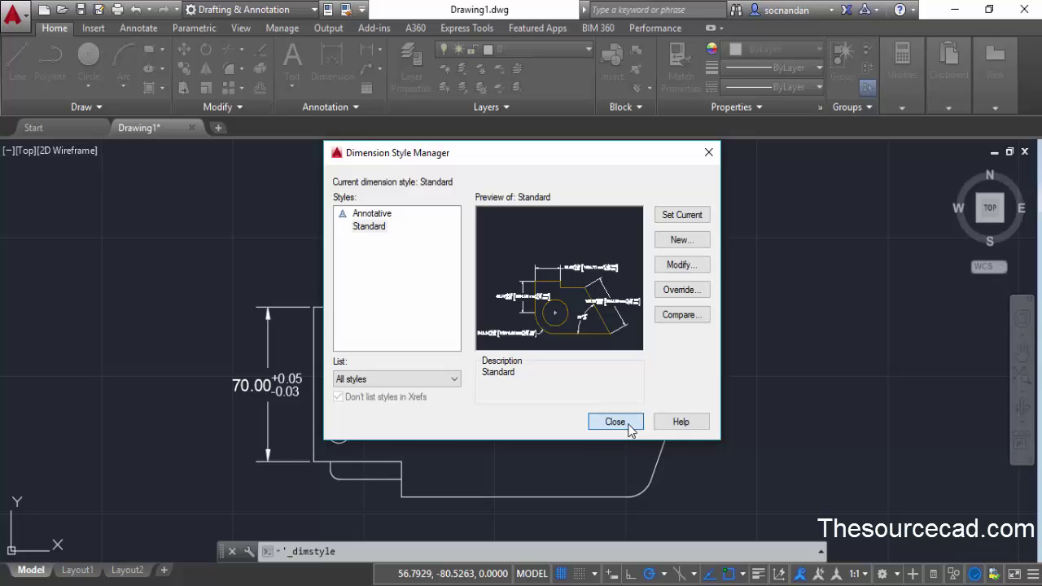
Close the style manager and zoom to the 130.00 dimension showing [3302.00 mm]
click(627, 427)
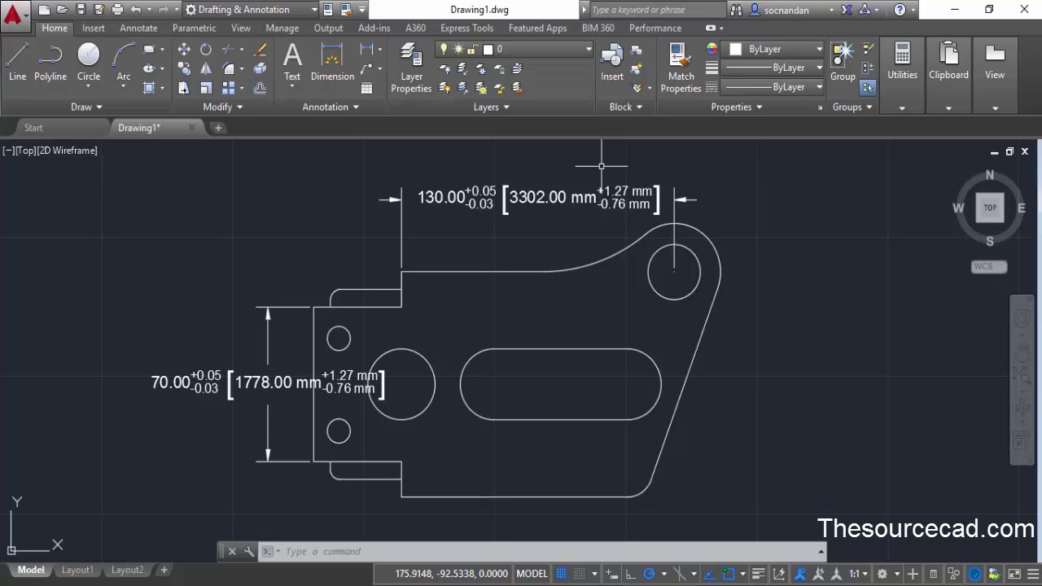
middle_drag(570, 164, 449, 220)
scroll(440, 232, up, 2)
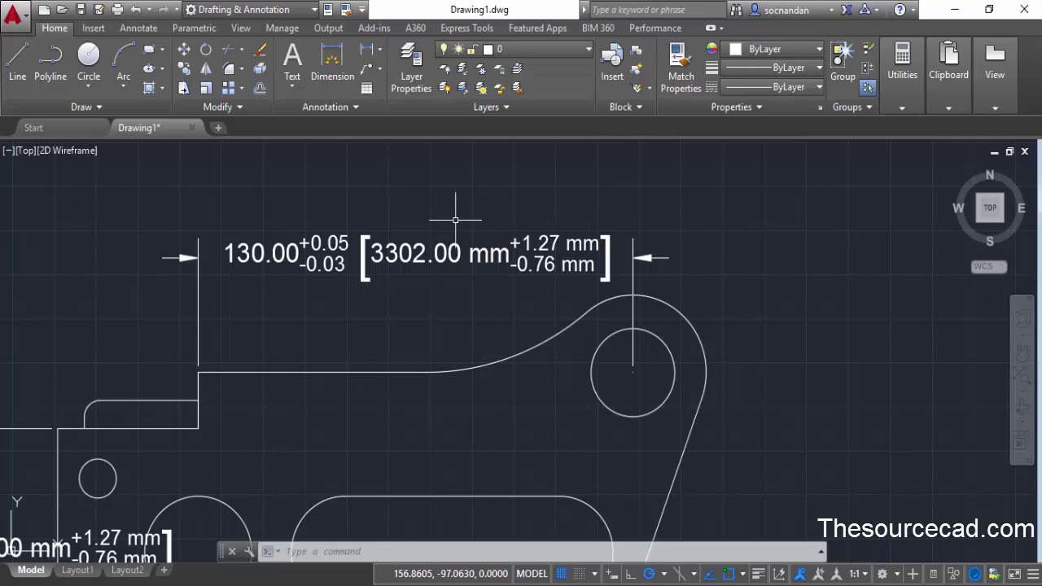
mouse_move(589, 243)
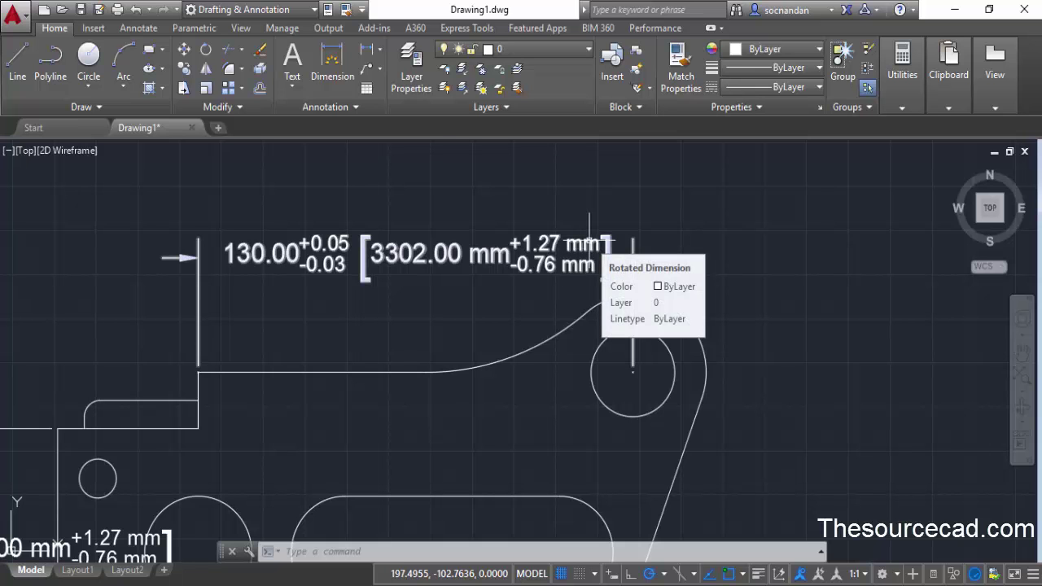
Set the Standard dimension style's tolerance method to None so the top dimension reads 130.00 [3302.00 mm]
click(343, 109)
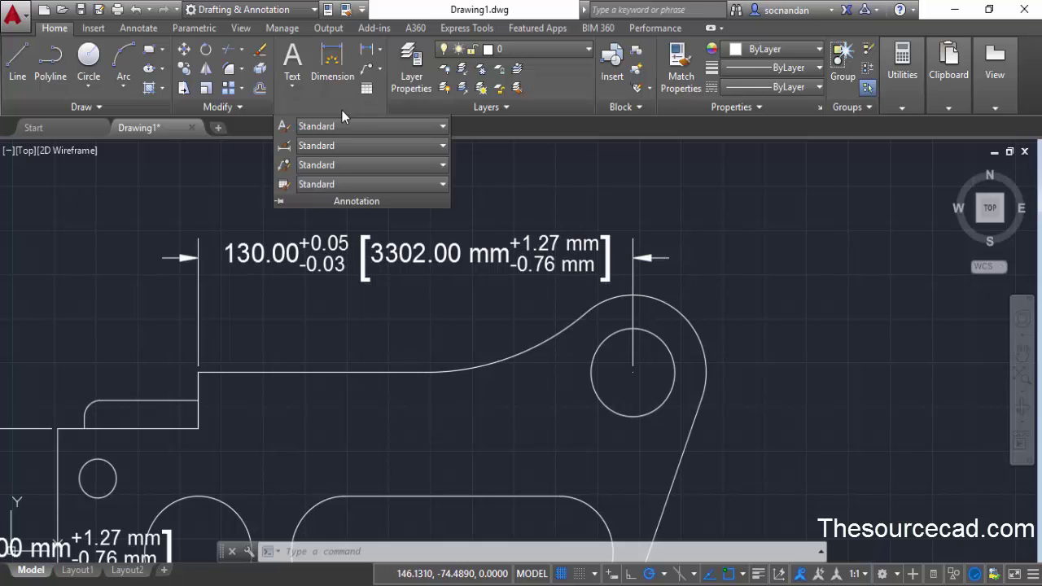
click(284, 147)
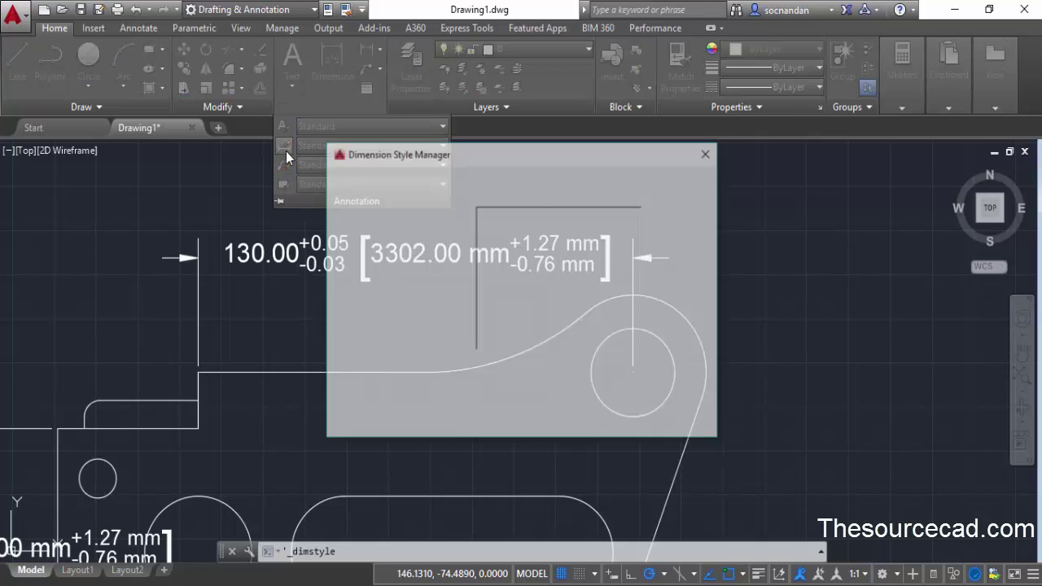
click(672, 267)
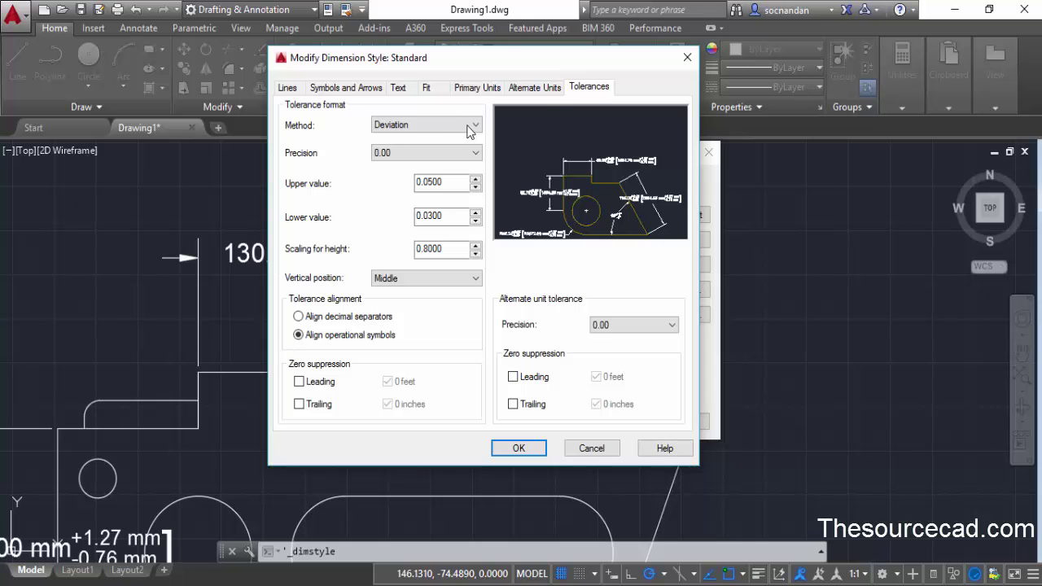
click(454, 126)
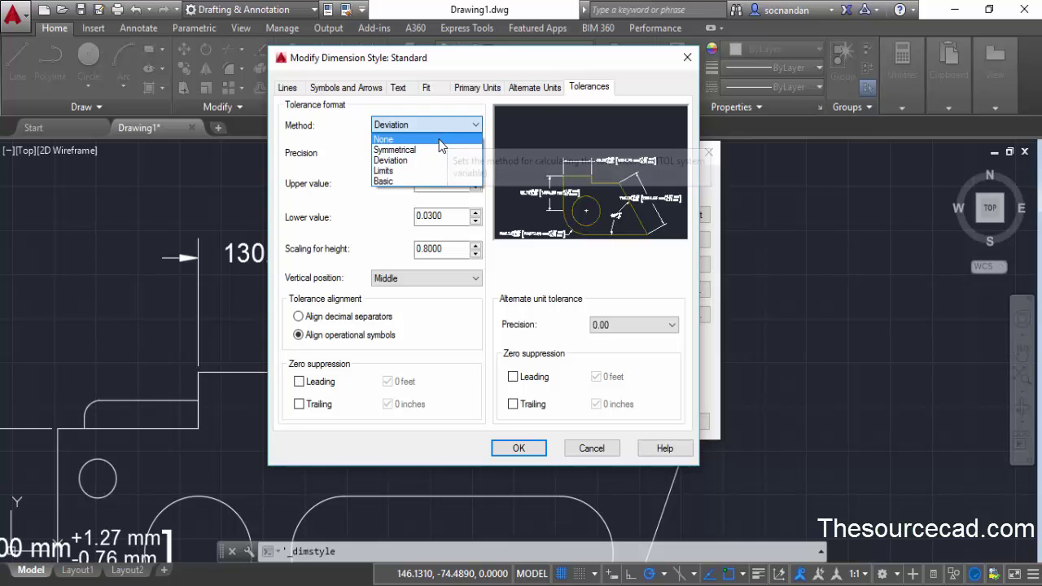
click(441, 140)
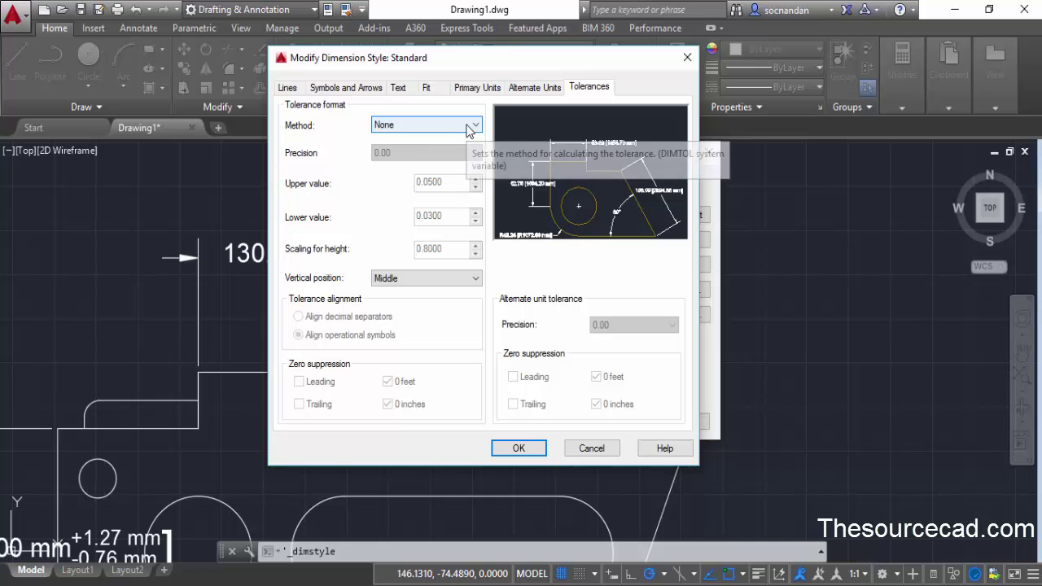
click(518, 447)
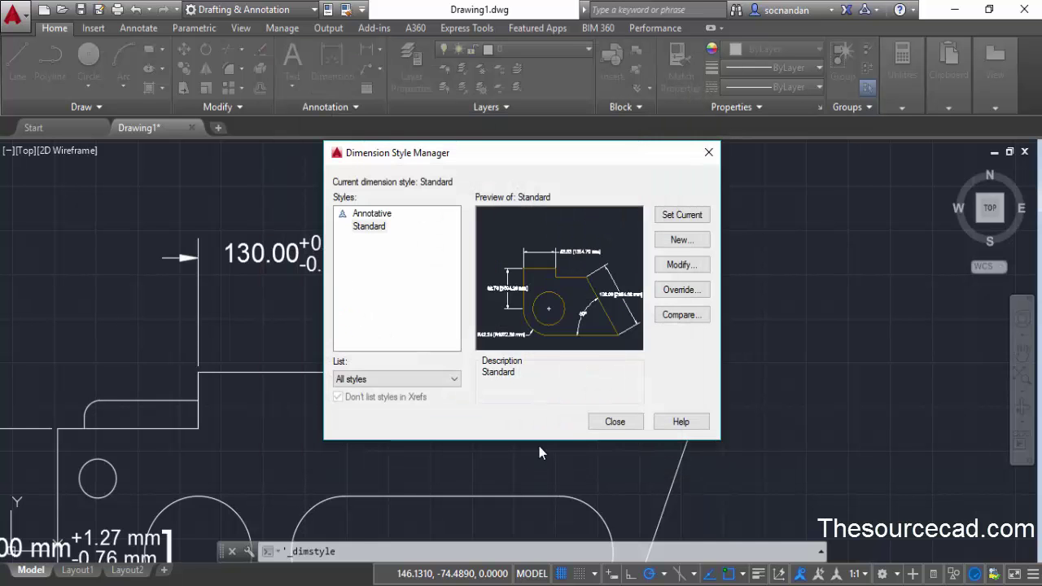
click(612, 430)
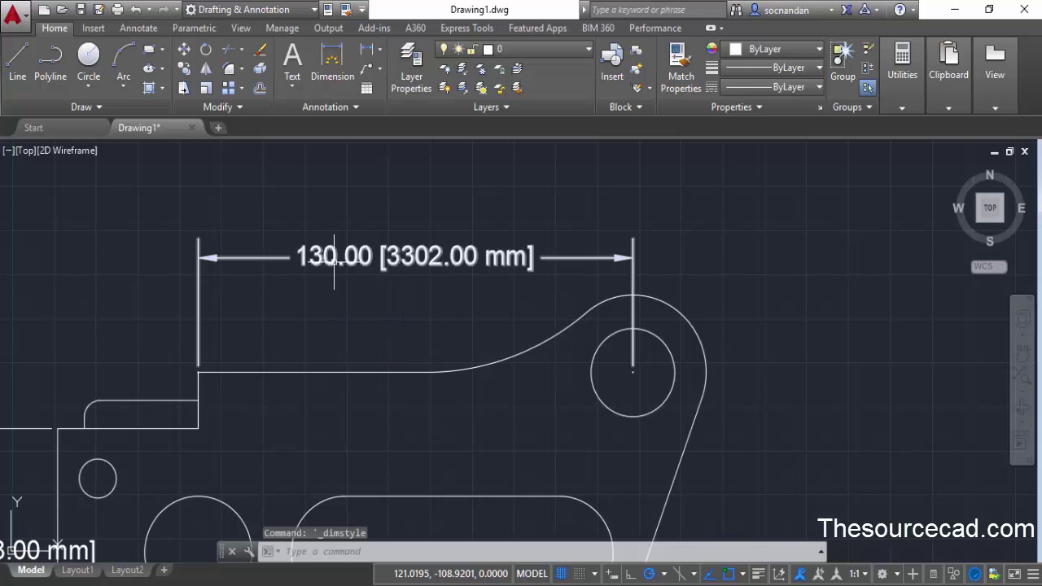
Add a linear dimension along the bracket's bottom edge, reading 108.00 [2743.20 mm], below the part
scroll(537, 363, down, 2)
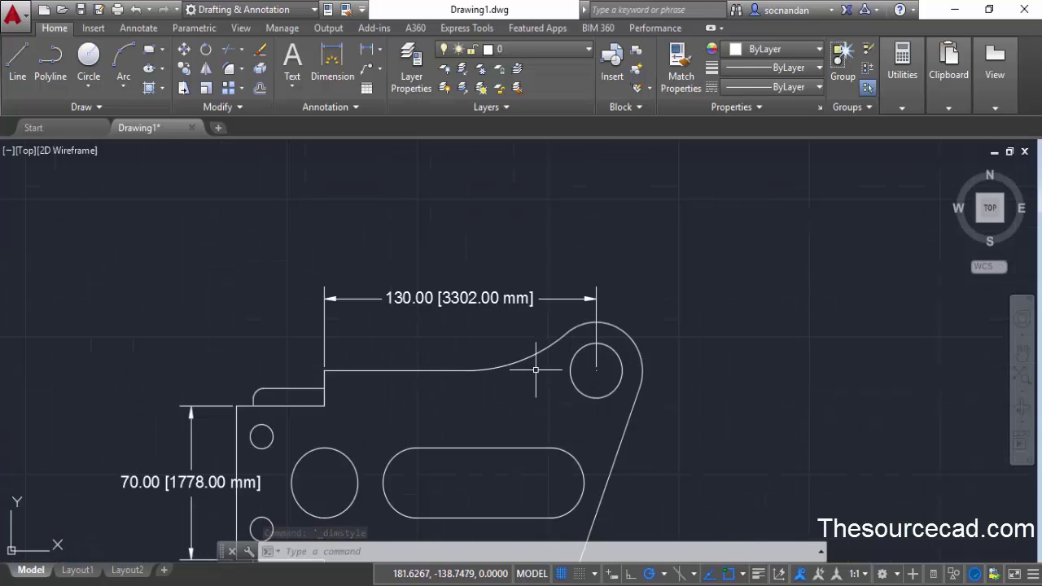
middle_drag(440, 318, 482, 209)
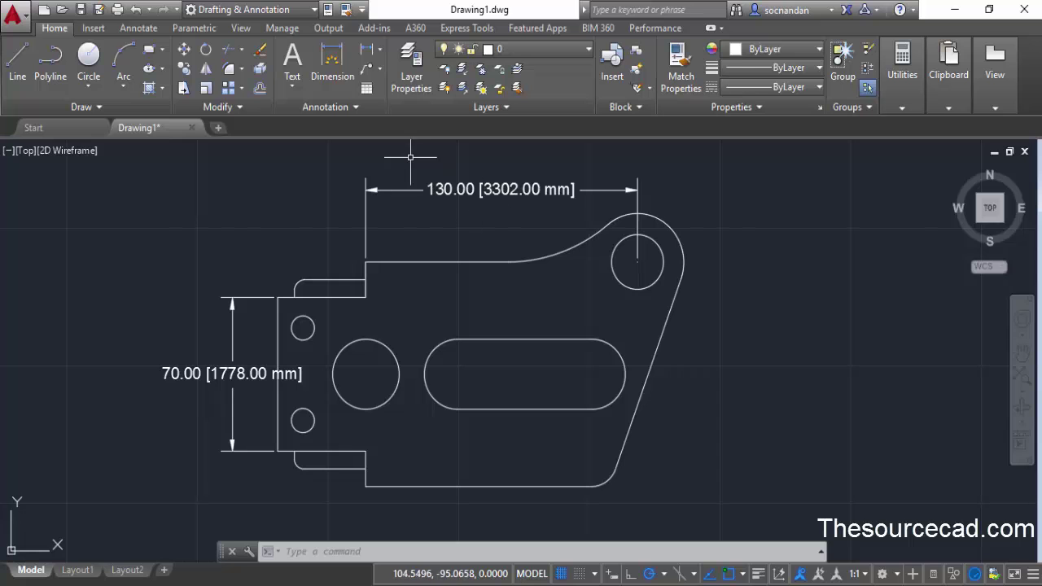
click(367, 49)
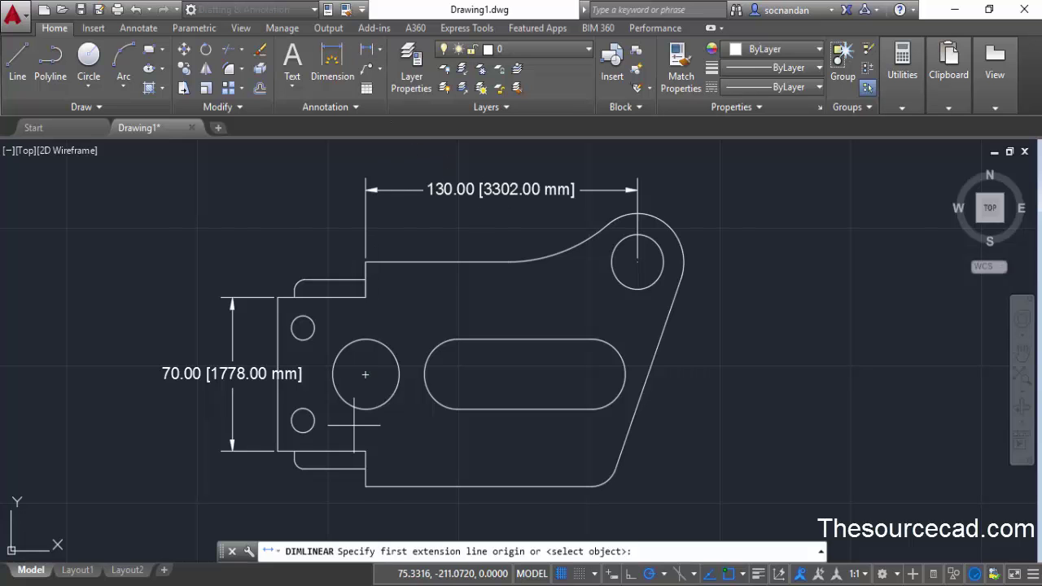
click(365, 486)
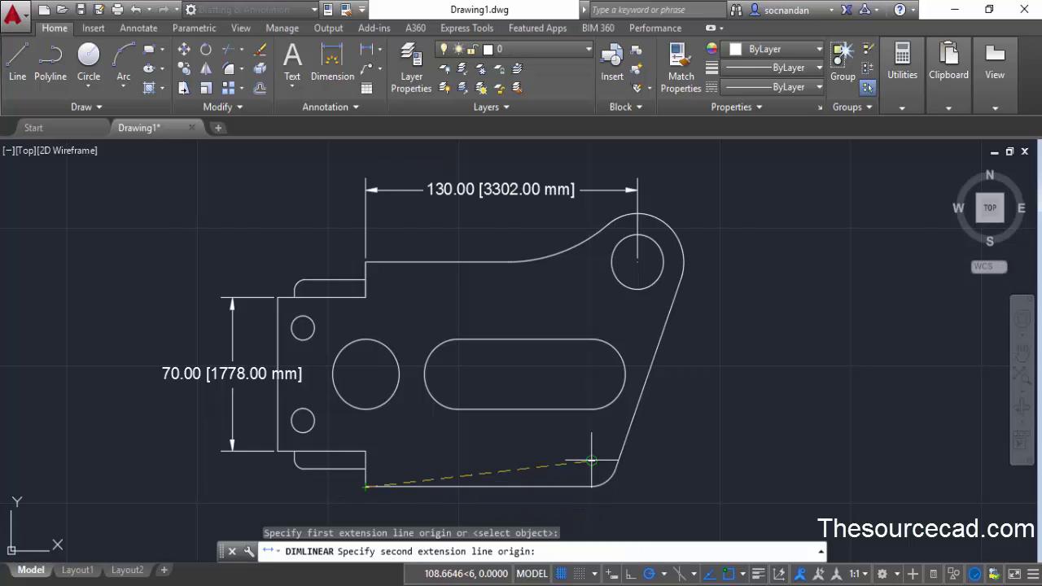
click(604, 484)
middle_drag(600, 494, 583, 398)
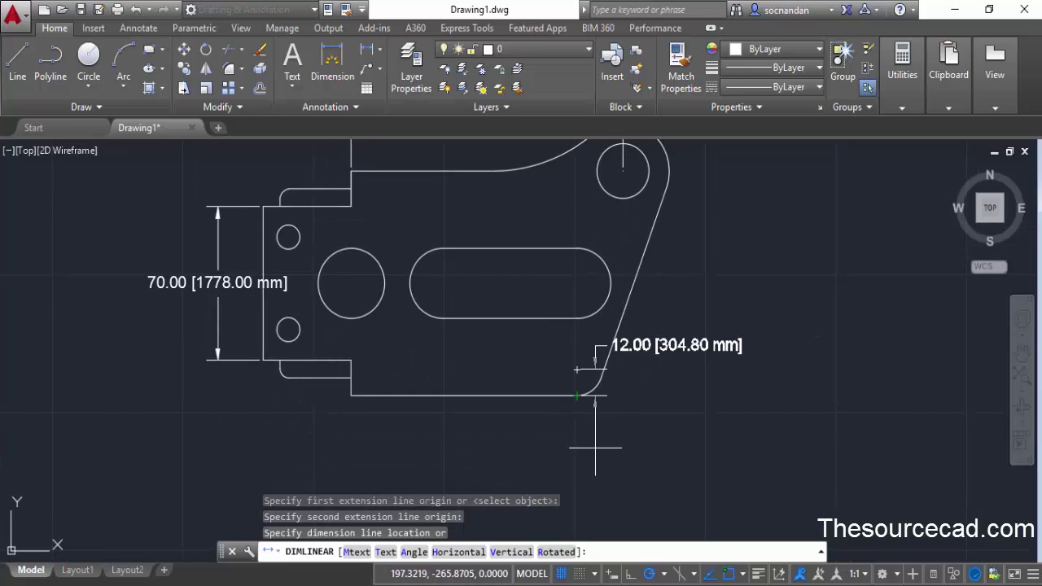
click(540, 438)
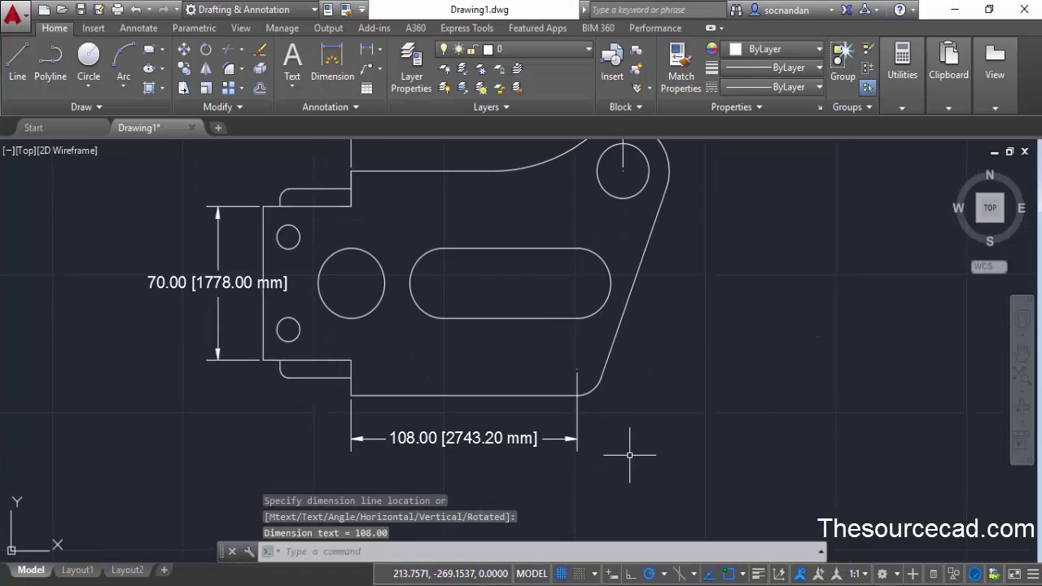